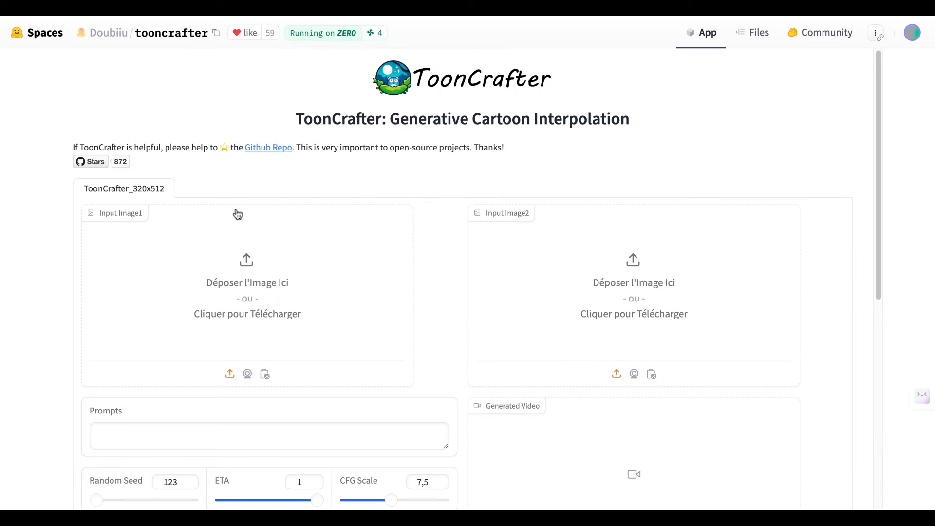
Load the "walking man" example from the examples table.
{"action": "scroll", "coordinate": [240, 212], "scroll_direction": "down", "scroll_amount": 1}
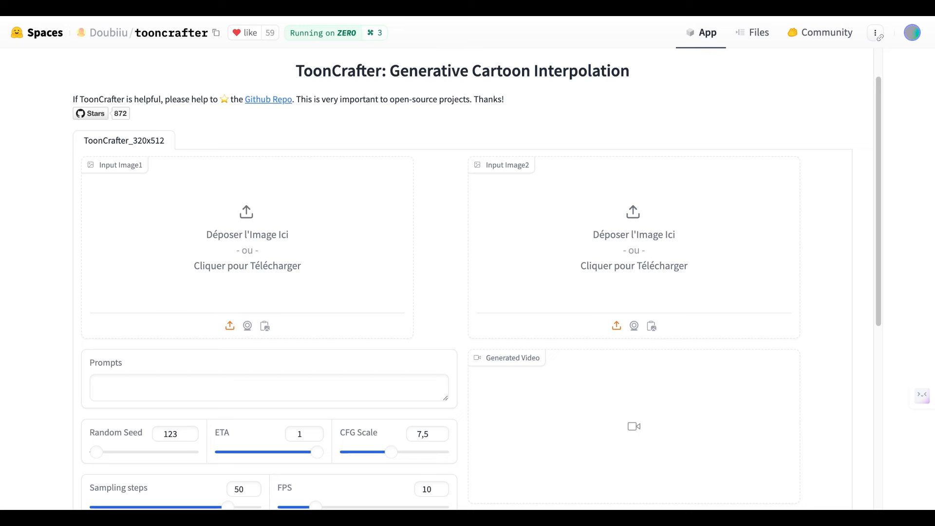
{"action": "scroll", "coordinate": [438, 322], "scroll_direction": "down", "scroll_amount": 7}
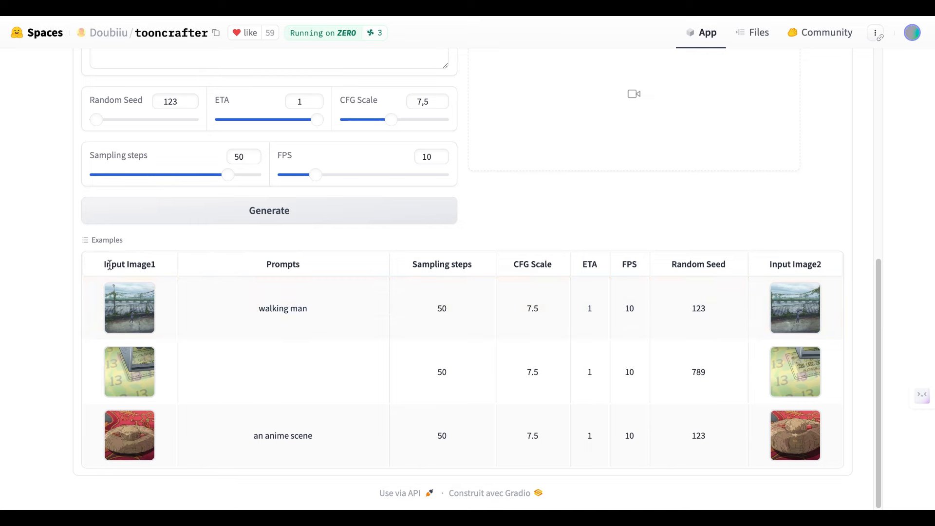
{"action": "left_click", "coordinate": [127, 308]}
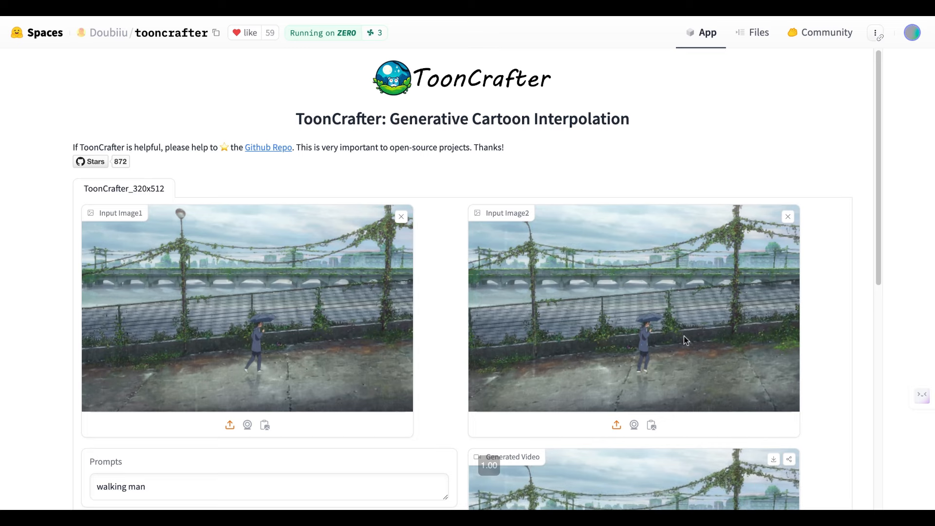
Review the walking man example's input images and prompt, and replay its generated video.
{"action": "scroll", "coordinate": [683, 336], "scroll_direction": "down", "scroll_amount": 2}
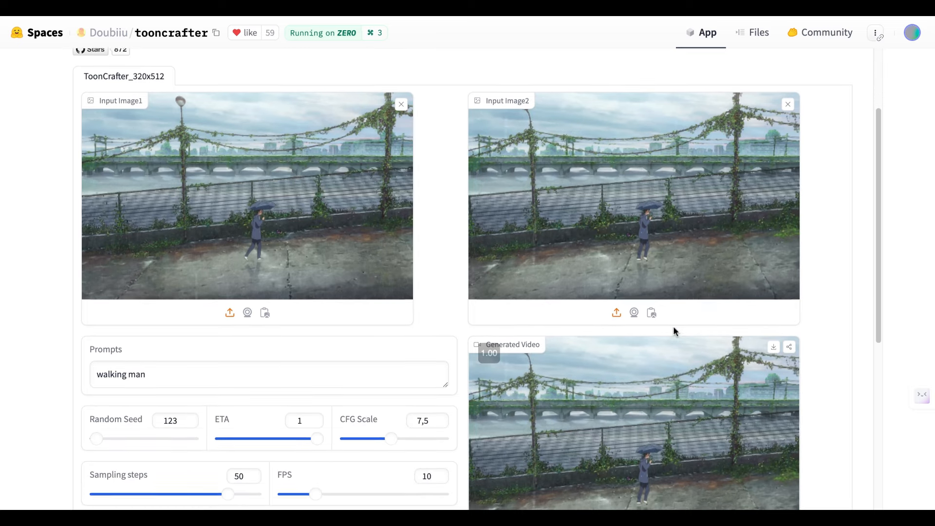
{"action": "left_click", "coordinate": [176, 373]}
{"action": "key", "text": "ctrl+a"}
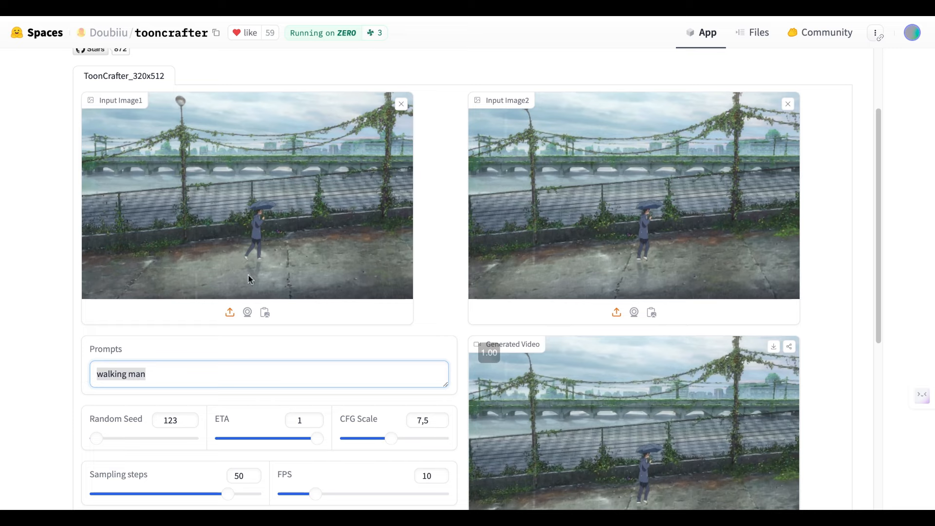
{"action": "scroll", "coordinate": [621, 272], "scroll_direction": "down", "scroll_amount": 5}
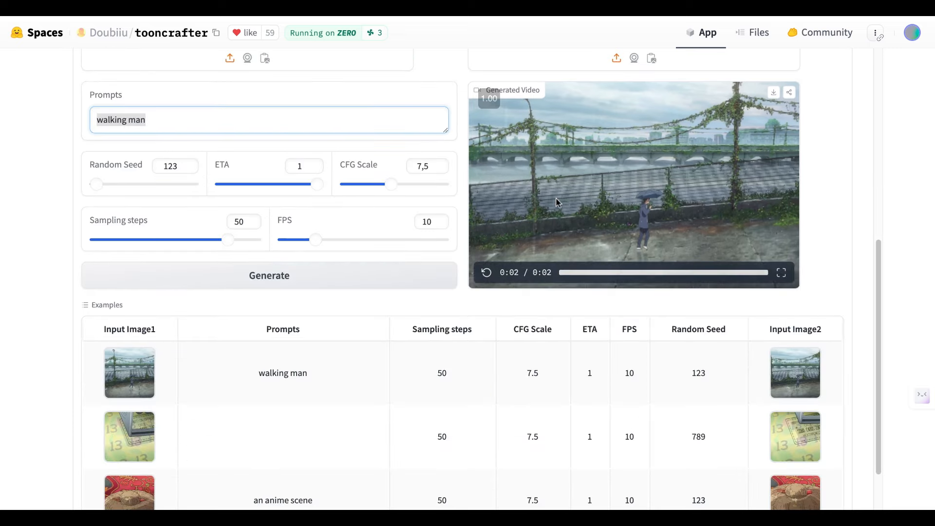
{"action": "left_click", "coordinate": [546, 236]}
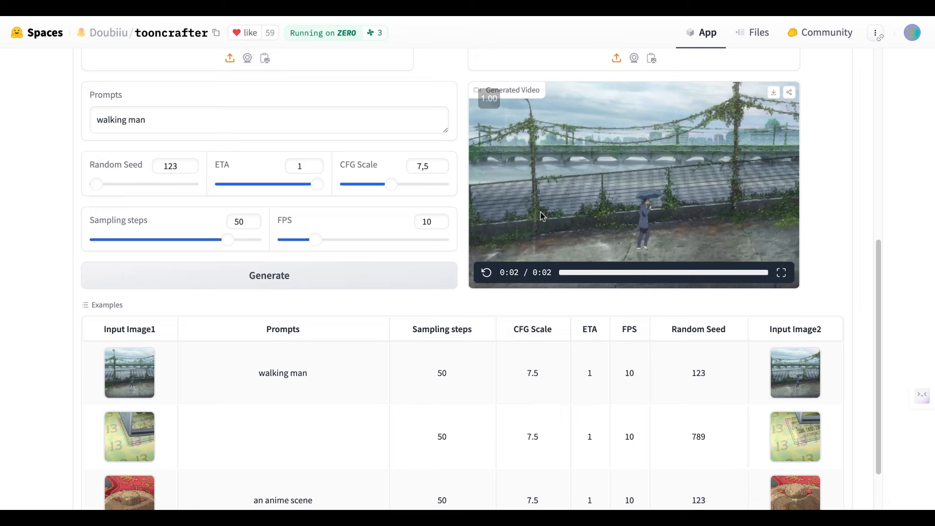
{"action": "scroll", "coordinate": [617, 282], "scroll_direction": "up", "scroll_amount": 2}
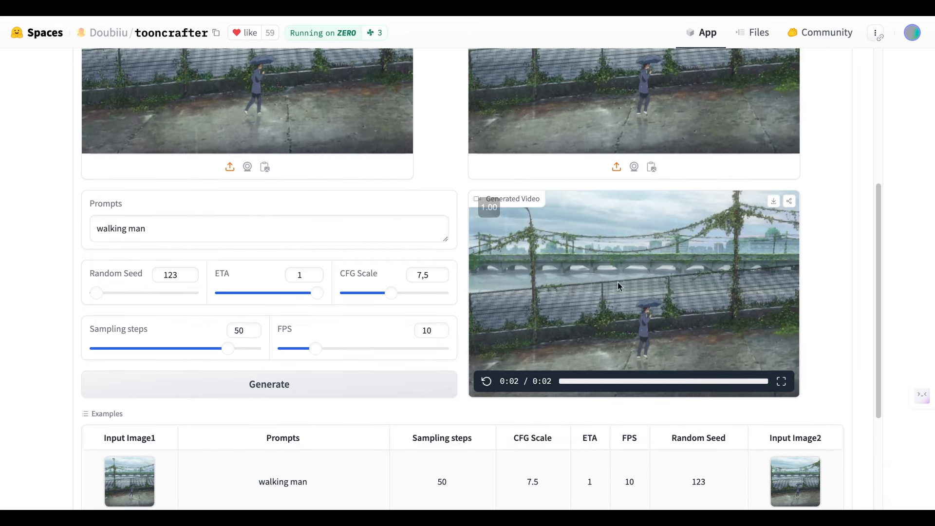
{"action": "left_click", "coordinate": [488, 382]}
{"action": "scroll", "coordinate": [633, 255], "scroll_direction": "up", "scroll_amount": 1}
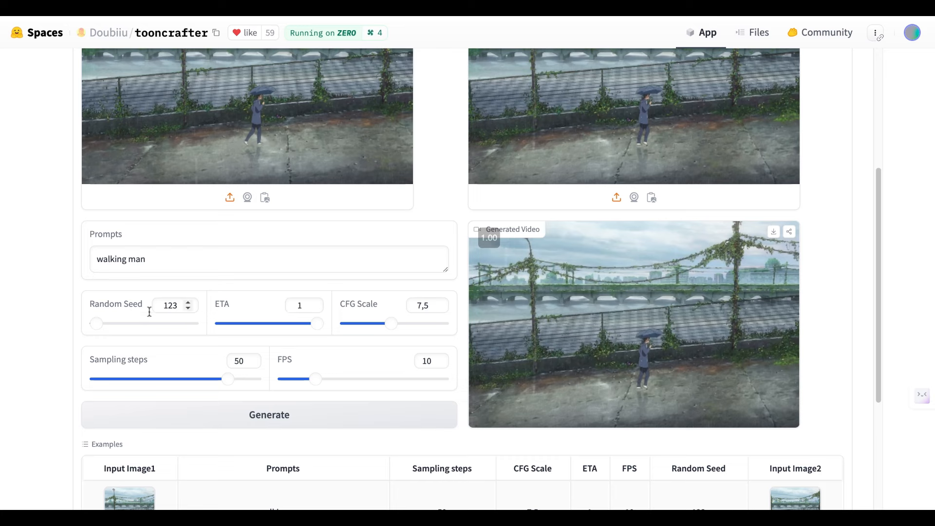
Try CFG Scale values of 15 and 1, and return the CFG Scale to 7.5.
{"action": "scroll", "coordinate": [397, 308], "scroll_direction": "down", "scroll_amount": 1}
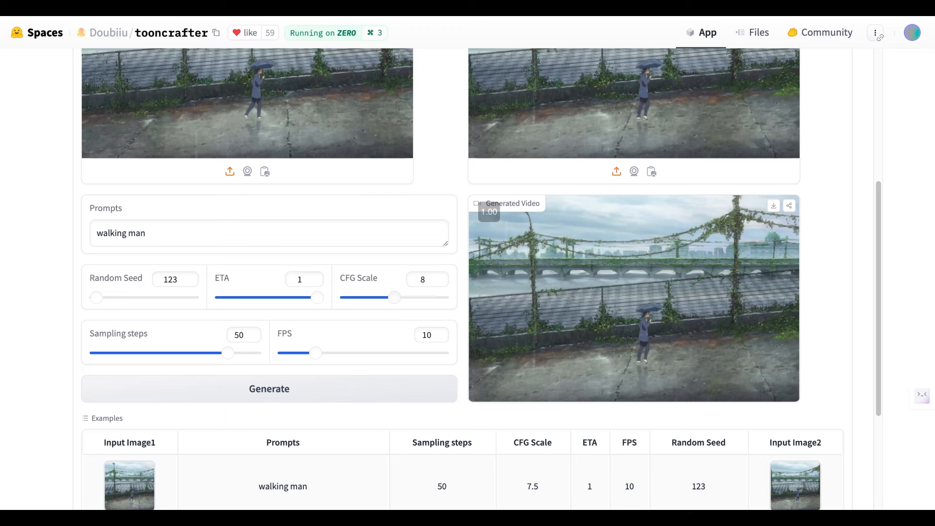
{"action": "left_click_drag", "start_coordinate": [395, 298], "coordinate": [459, 304]}
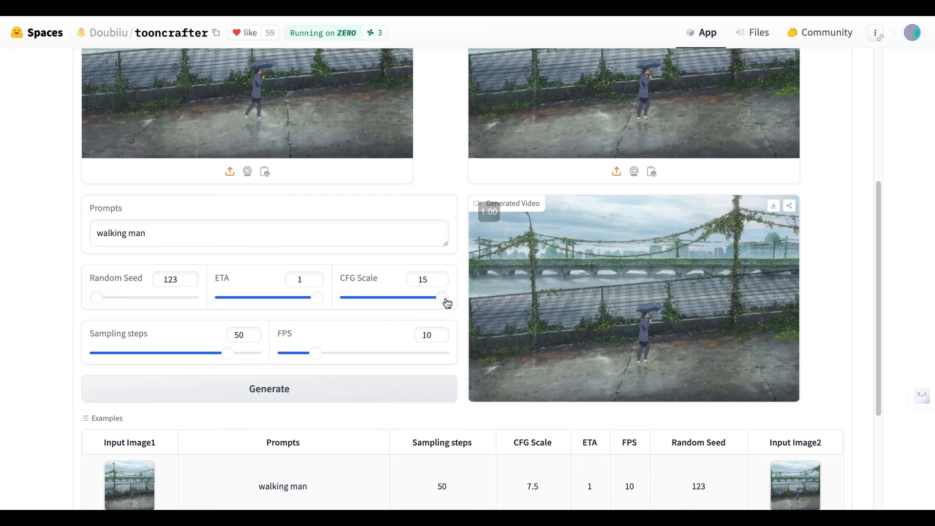
{"action": "left_click_drag", "start_coordinate": [446, 302], "coordinate": [346, 309]}
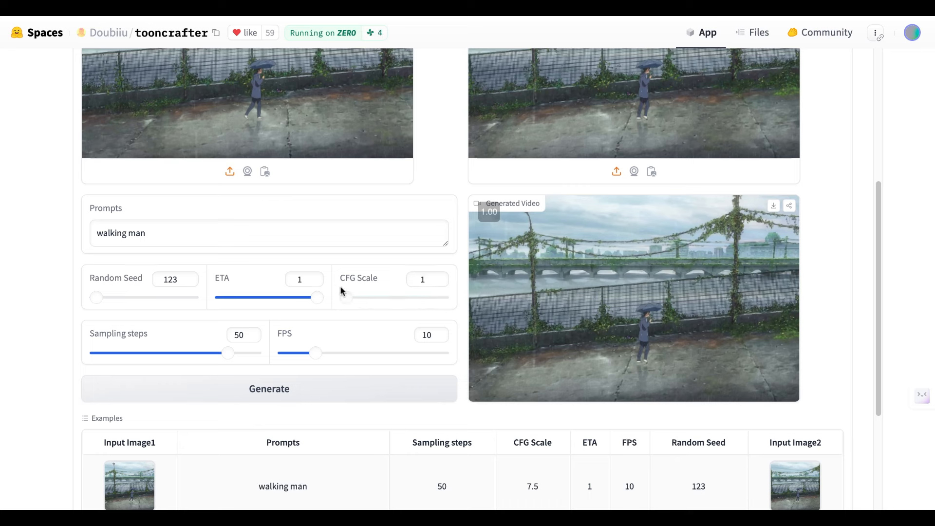
{"action": "left_click_drag", "start_coordinate": [165, 232], "coordinate": [44, 237]}
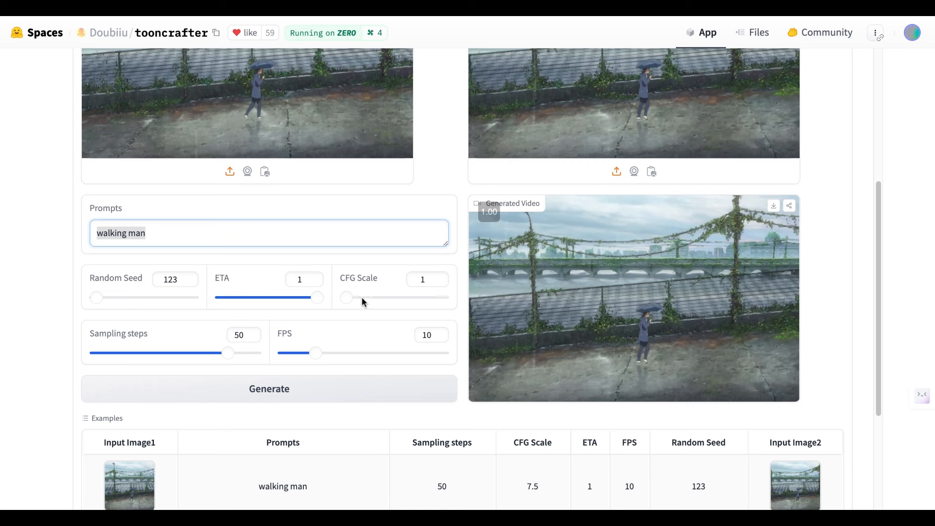
{"action": "left_click_drag", "start_coordinate": [353, 304], "coordinate": [393, 304]}
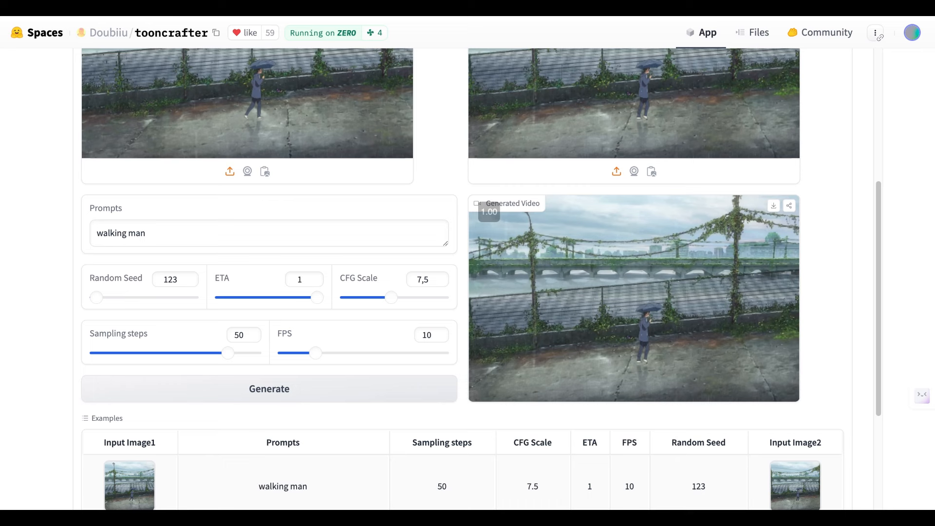
Review the sampling steps and FPS settings along with the Sampling steps column of the examples.
{"action": "left_click_drag", "start_coordinate": [167, 335], "coordinate": [73, 336]}
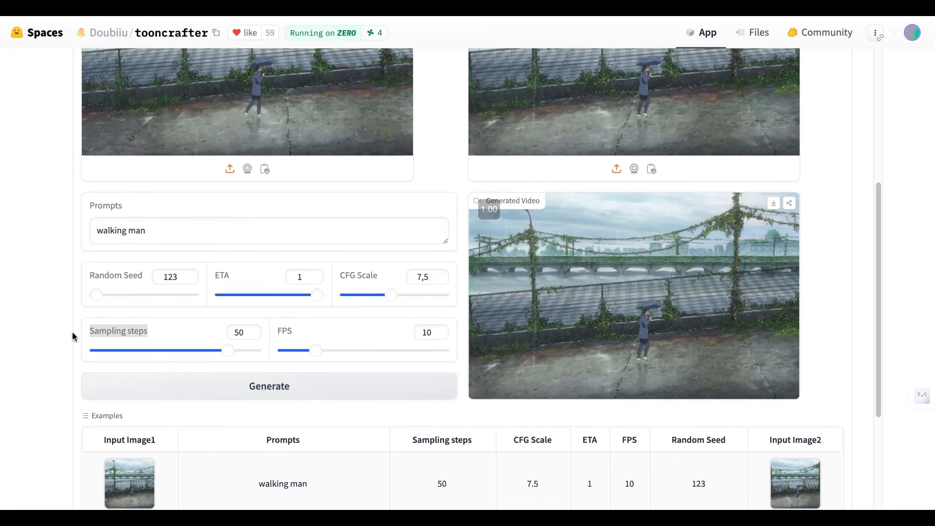
{"action": "scroll", "coordinate": [73, 335], "scroll_direction": "down", "scroll_amount": 2}
{"action": "left_click", "coordinate": [147, 263]}
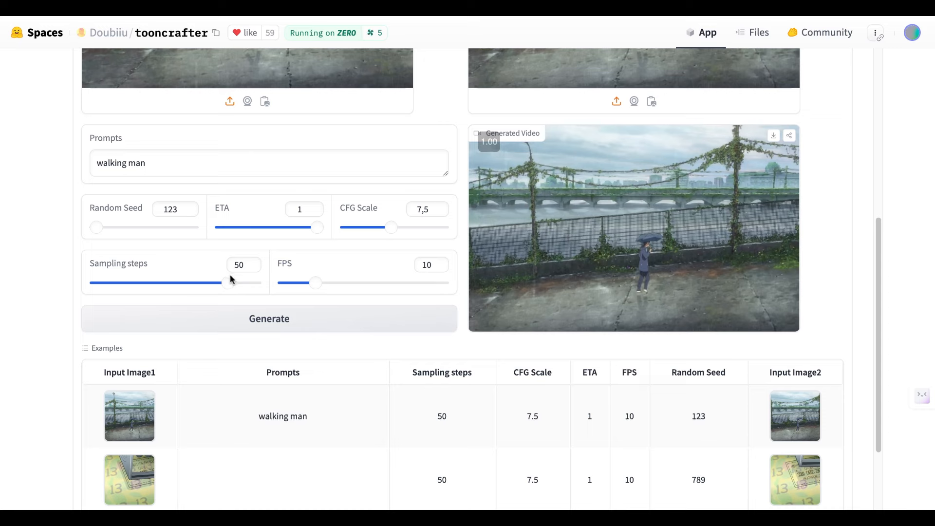
{"action": "scroll", "coordinate": [360, 365], "scroll_direction": "down", "scroll_amount": 1}
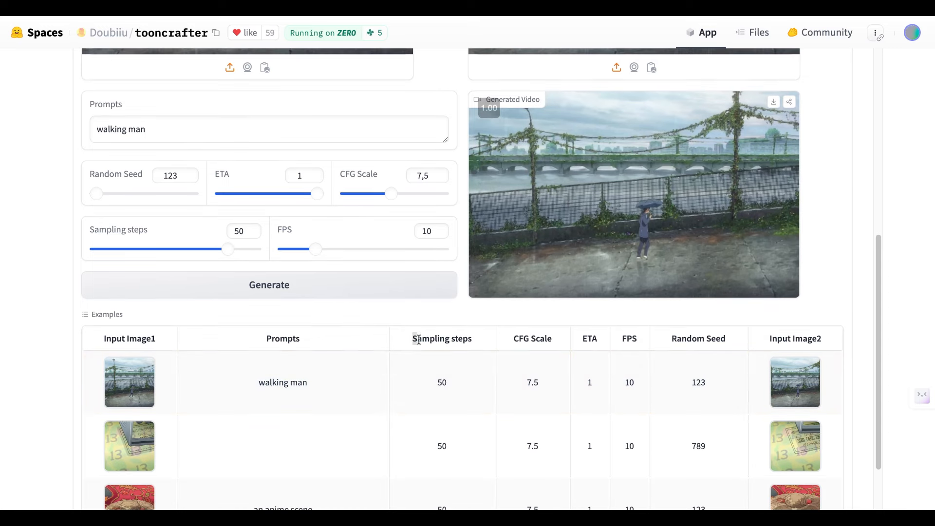
{"action": "left_click_drag", "start_coordinate": [414, 340], "coordinate": [472, 342]}
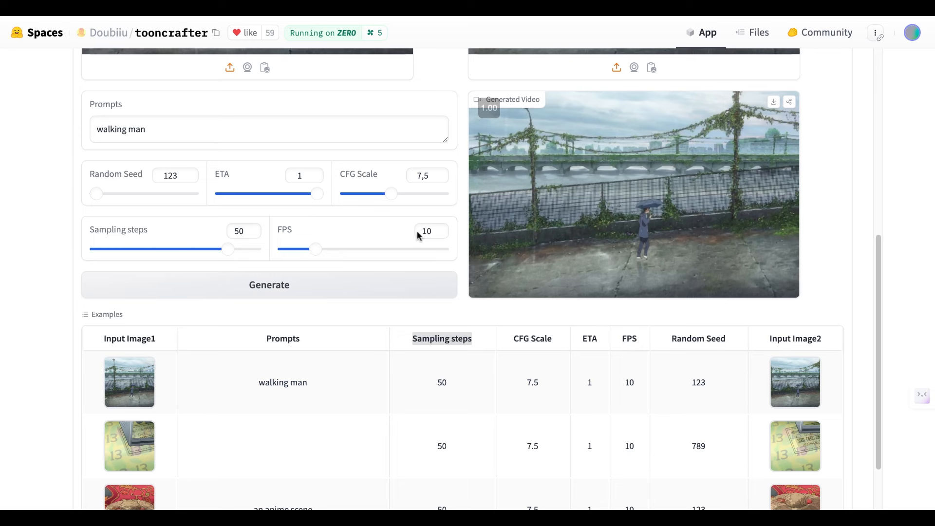
{"action": "left_click", "coordinate": [355, 242]}
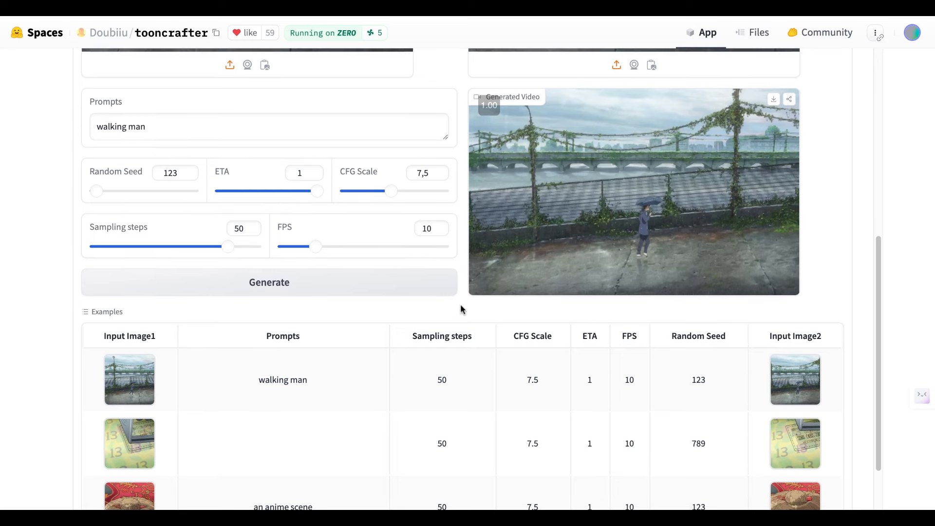
Load the example without a prompt that uses random seed 789, and replay its generated video.
{"action": "scroll", "coordinate": [463, 312], "scroll_direction": "down", "scroll_amount": 2}
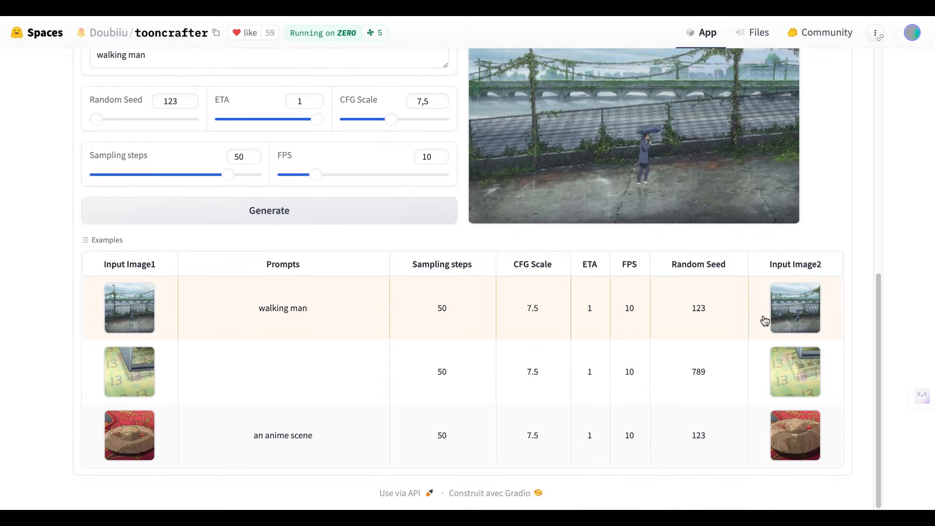
{"action": "left_click", "coordinate": [151, 368]}
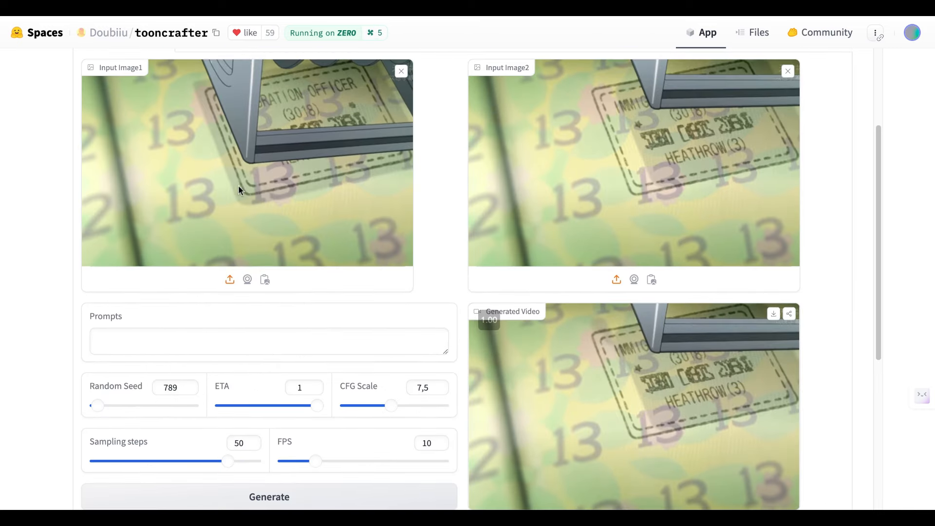
{"action": "scroll", "coordinate": [593, 184], "scroll_direction": "down", "scroll_amount": 1}
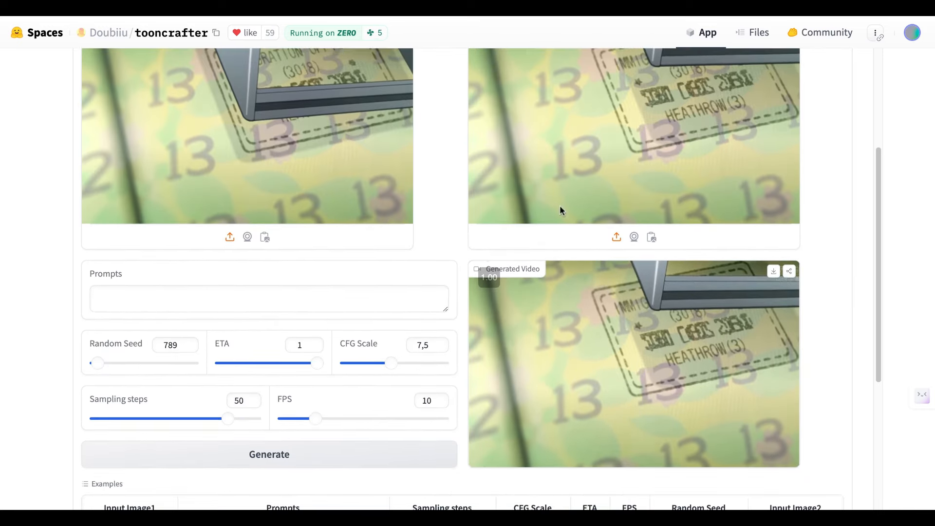
{"action": "left_click", "coordinate": [486, 452]}
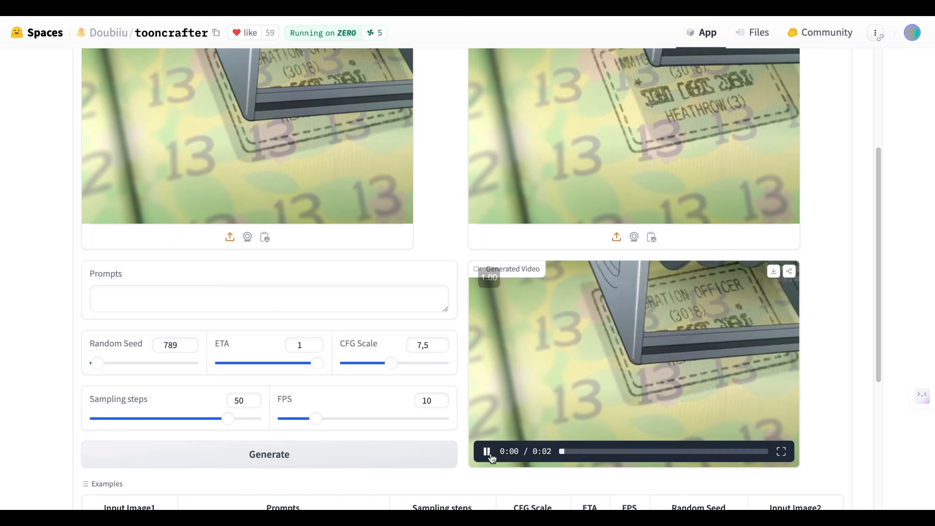
Load the "an anime scene" example and replay its generated video.
{"action": "scroll", "coordinate": [483, 429], "scroll_direction": "down", "scroll_amount": 5}
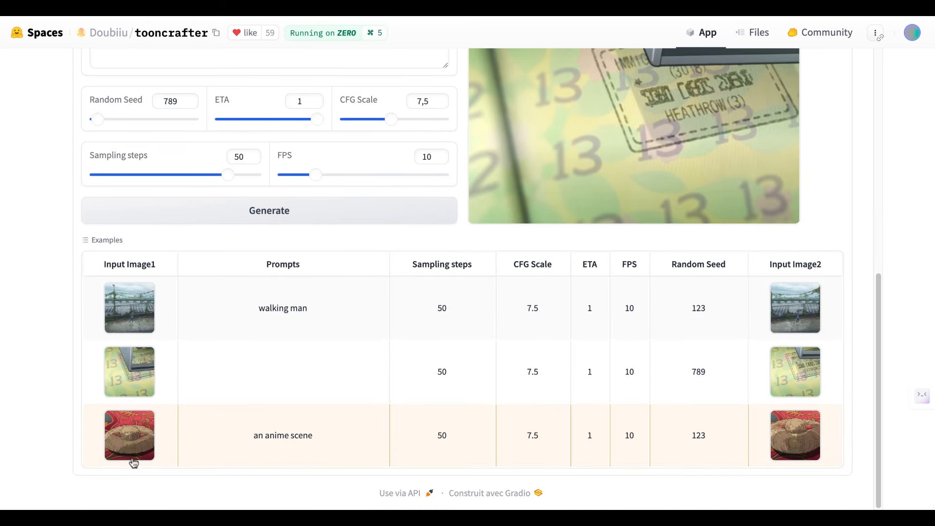
{"action": "left_click", "coordinate": [248, 441]}
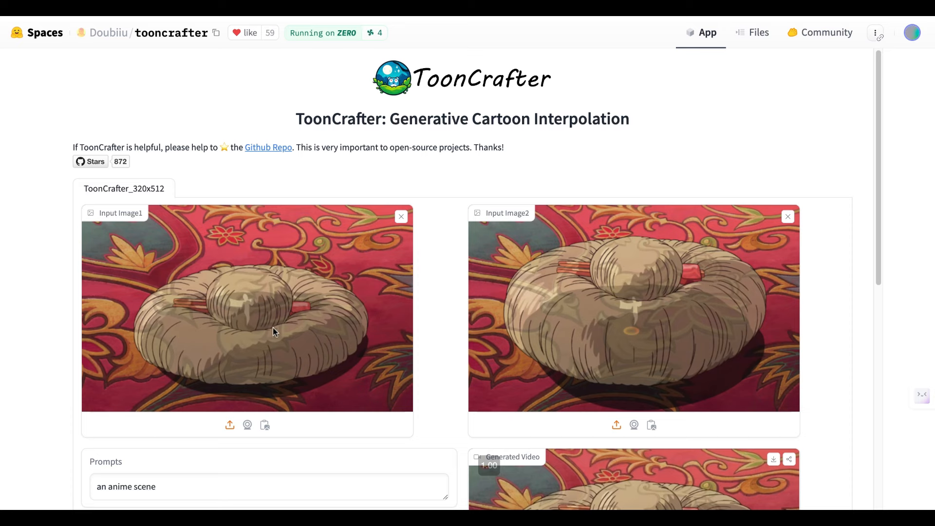
{"action": "scroll", "coordinate": [617, 329], "scroll_direction": "down", "scroll_amount": 5}
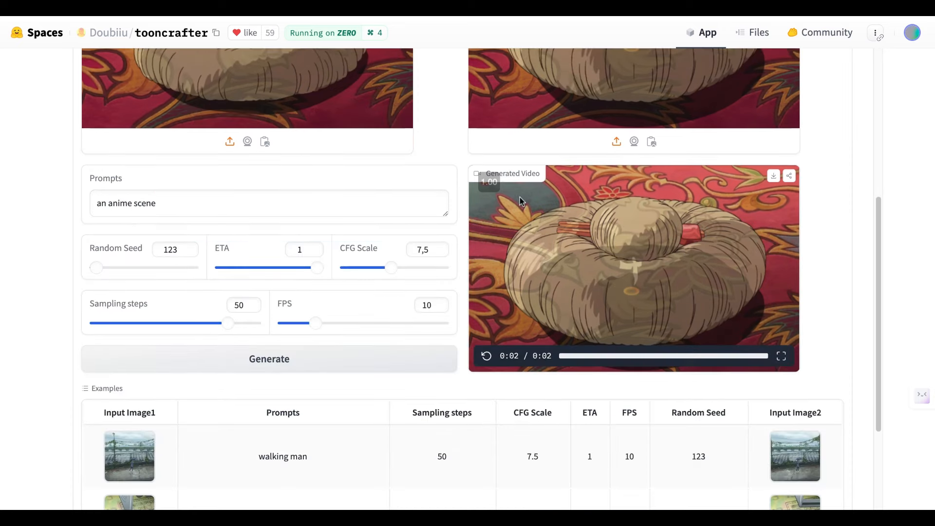
{"action": "left_click", "coordinate": [491, 358]}
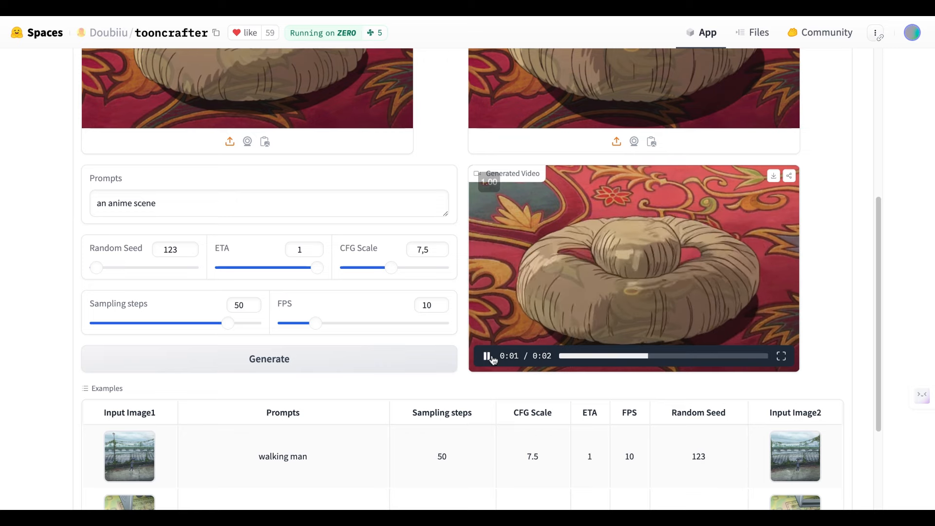
Remove the example images from both Input Image1 and Input Image2.
{"action": "scroll", "coordinate": [490, 359], "scroll_direction": "up", "scroll_amount": 5}
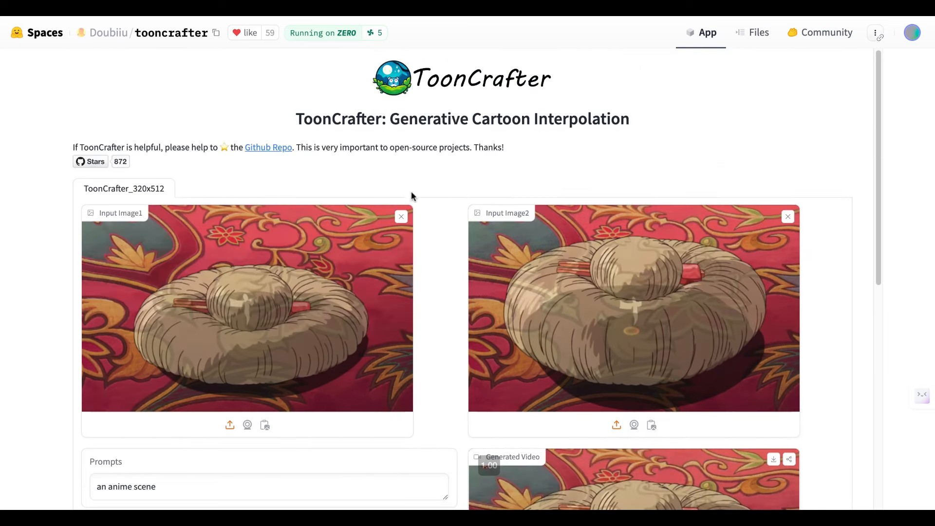
{"action": "left_click", "coordinate": [401, 217]}
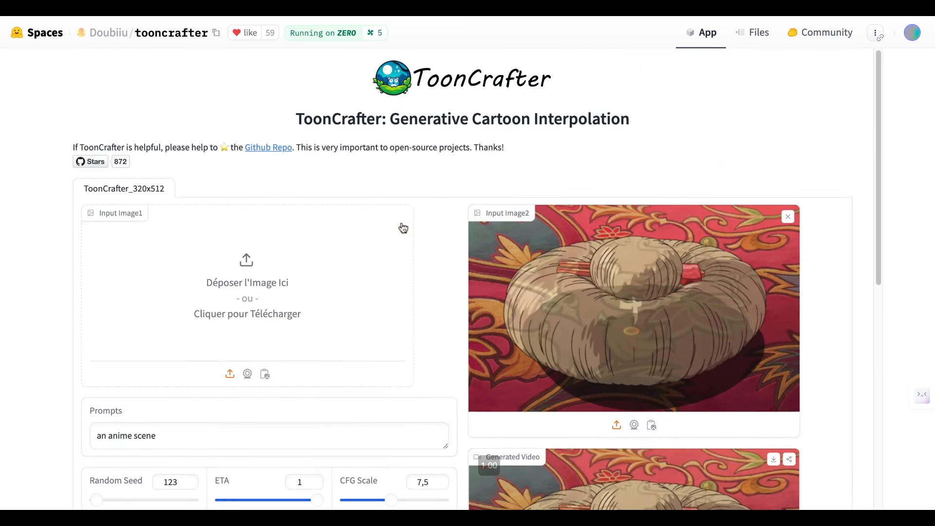
{"action": "left_click", "coordinate": [788, 217]}
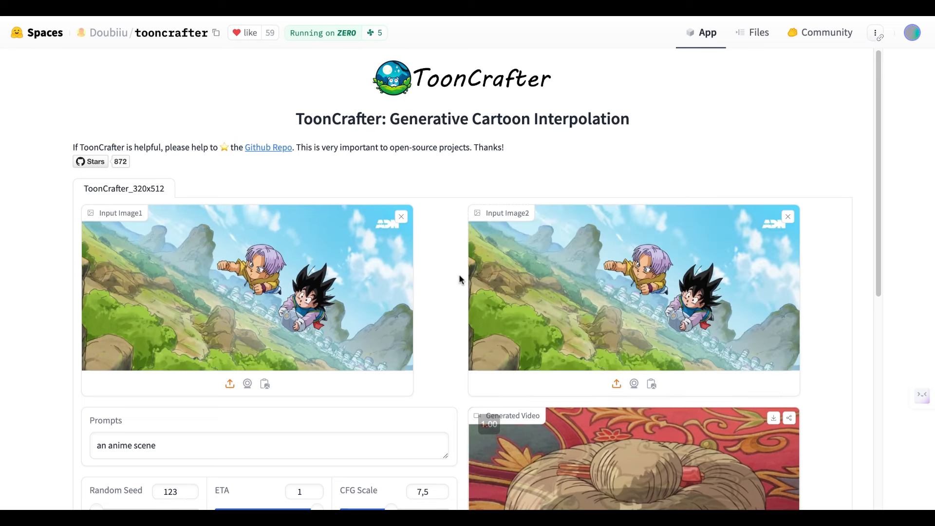
Generate the video from the two flying-character frames with the prompt "an anime scene", and check its processing progress.
{"action": "scroll", "coordinate": [370, 314], "scroll_direction": "down", "scroll_amount": 2}
{"action": "left_click", "coordinate": [230, 352]}
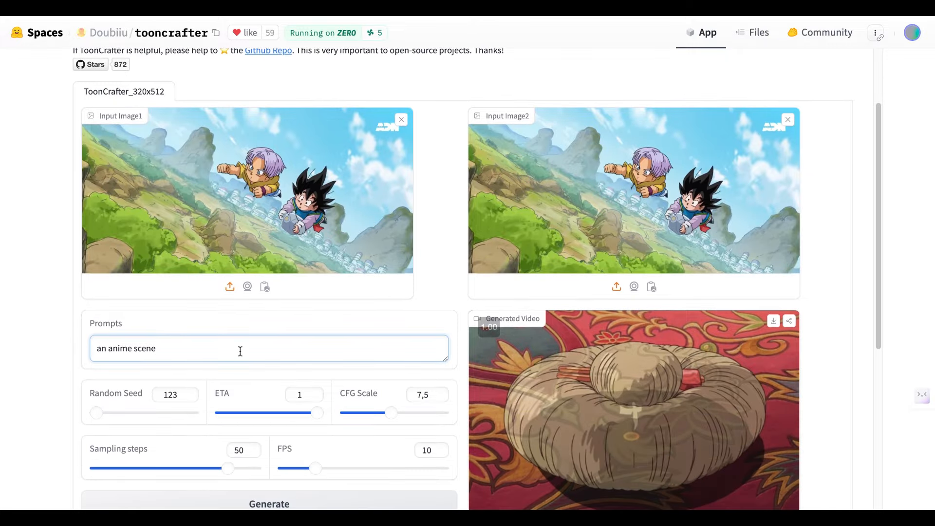
{"action": "scroll", "coordinate": [240, 352], "scroll_direction": "down", "scroll_amount": 6}
{"action": "left_click", "coordinate": [285, 237]}
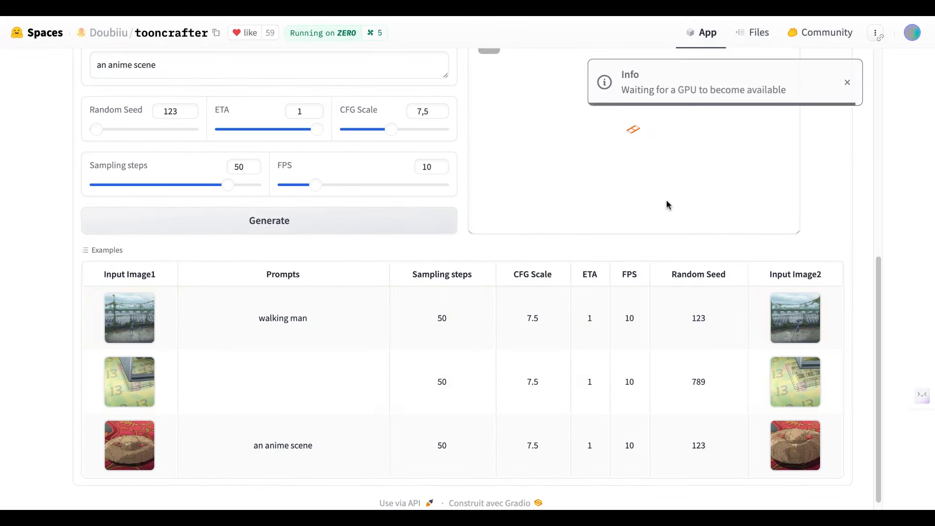
{"action": "scroll", "coordinate": [706, 224], "scroll_direction": "up", "scroll_amount": 1}
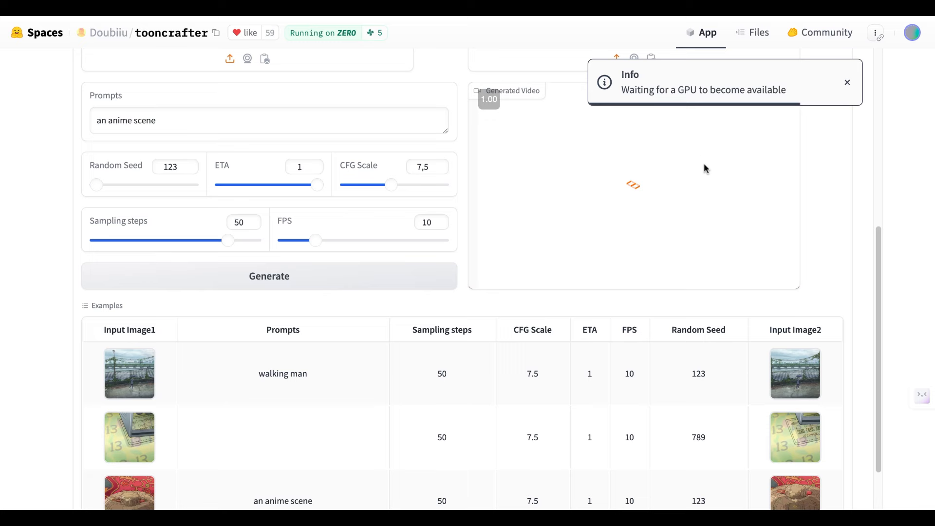
{"action": "scroll", "coordinate": [278, 306], "scroll_direction": "up", "scroll_amount": 1}
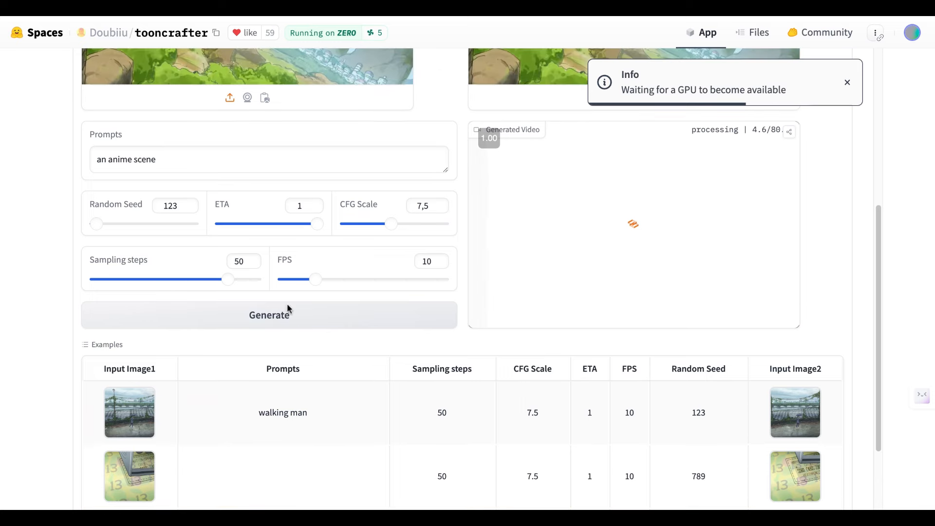
{"action": "scroll", "coordinate": [187, 198], "scroll_direction": "up", "scroll_amount": 5}
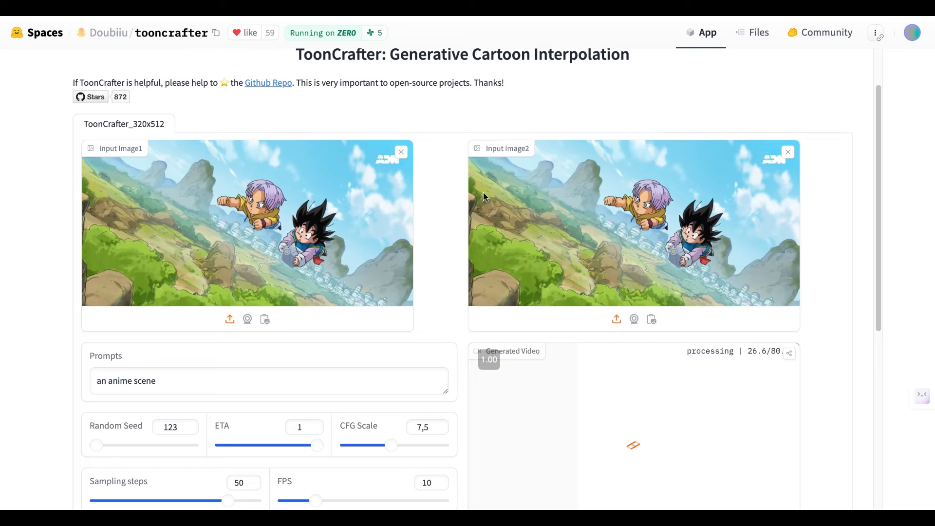
Check the processing status of the flying-character video and read the notification about its generation.
{"action": "scroll", "coordinate": [492, 238], "scroll_direction": "down", "scroll_amount": 1}
{"action": "scroll", "coordinate": [582, 247], "scroll_direction": "down", "scroll_amount": 1}
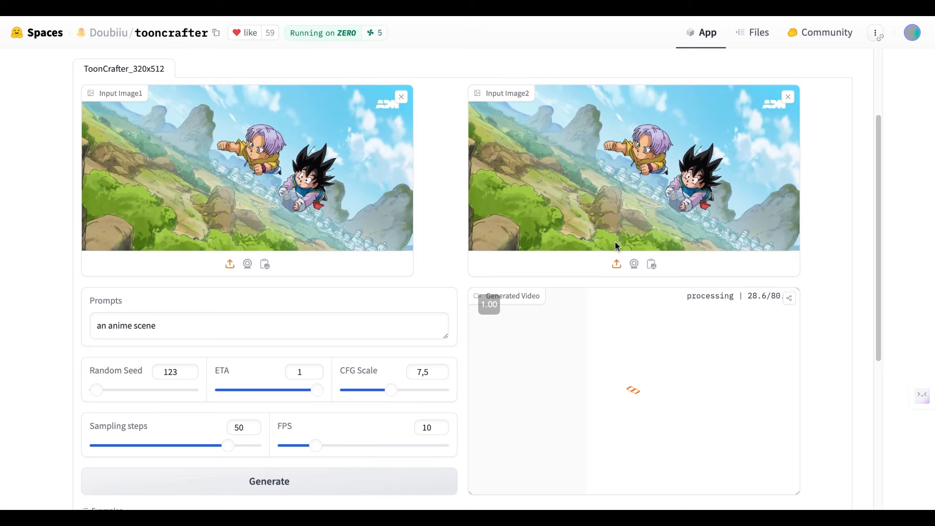
{"action": "scroll", "coordinate": [616, 249], "scroll_direction": "down", "scroll_amount": 1}
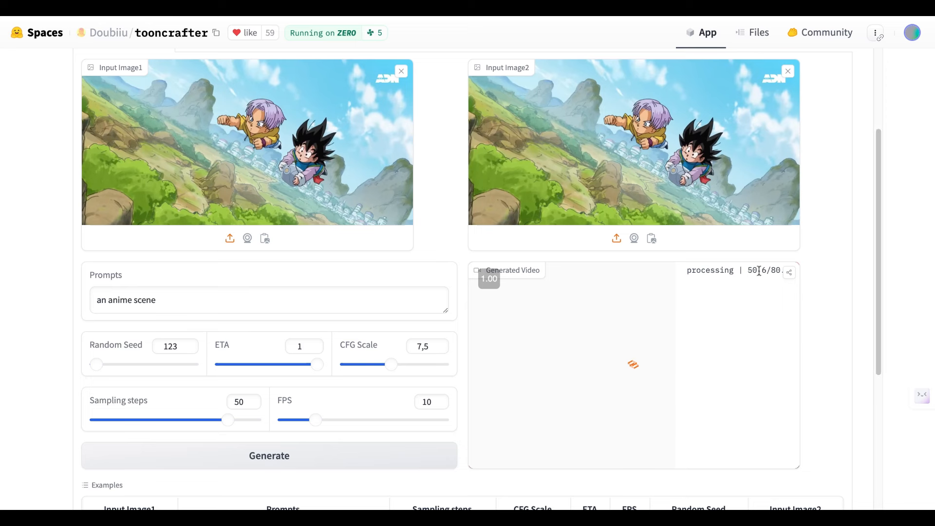
{"action": "left_click_drag", "start_coordinate": [750, 270], "coordinate": [773, 276]}
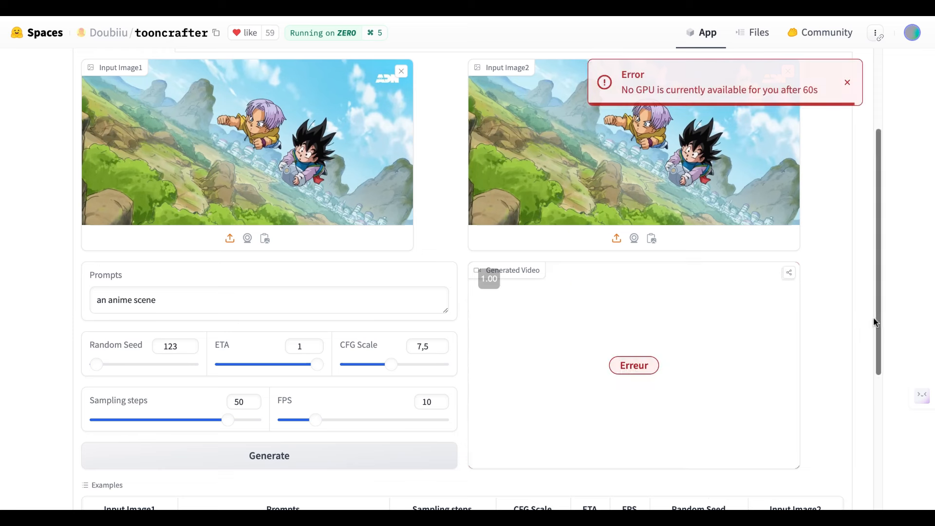
{"action": "triple_click", "coordinate": [734, 92]}
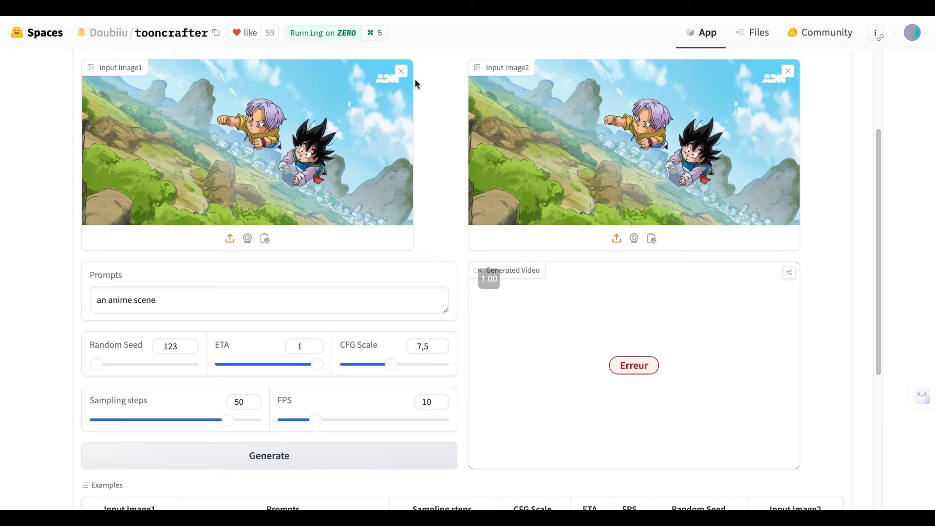
Replace both input images with hoodie-character line drawings: the back view as Input Image1 and the full-body front view as Input Image2.
{"action": "left_click", "coordinate": [401, 71]}
{"action": "left_click", "coordinate": [788, 71]}
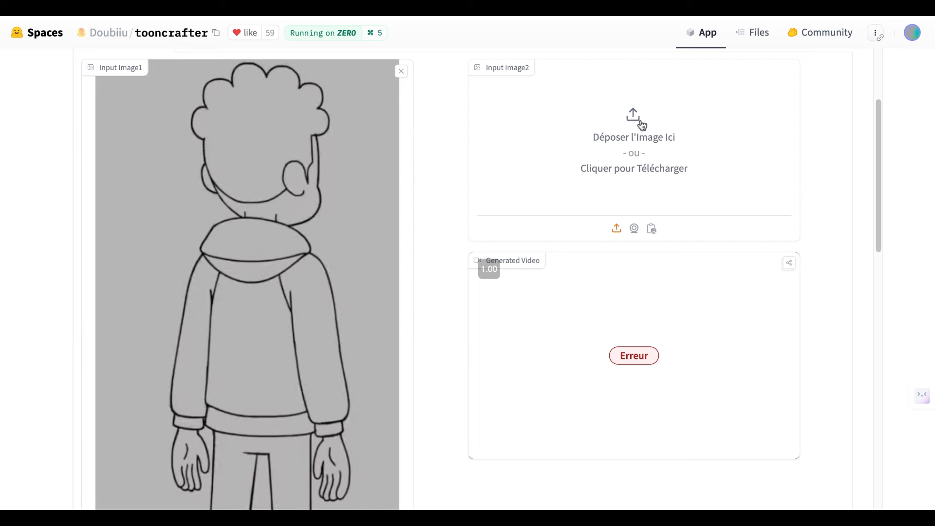
{"action": "left_click", "coordinate": [640, 122]}
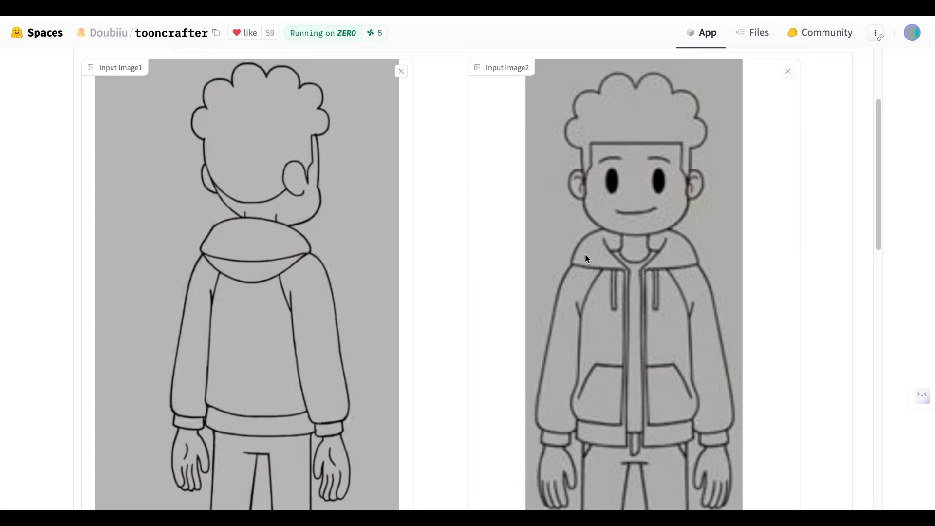
{"action": "scroll", "coordinate": [400, 203], "scroll_direction": "down", "scroll_amount": 1}
{"action": "scroll", "coordinate": [711, 200], "scroll_direction": "up", "scroll_amount": 1}
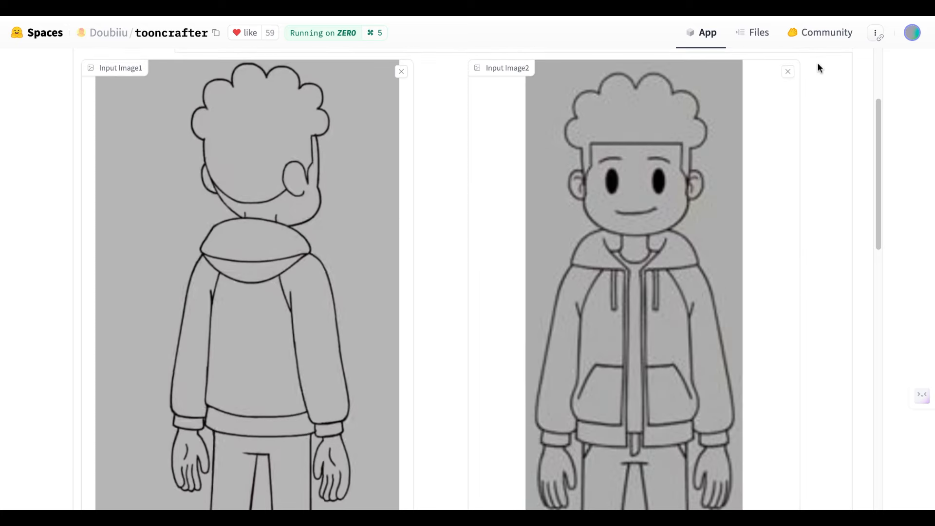
{"action": "left_click", "coordinate": [788, 72]}
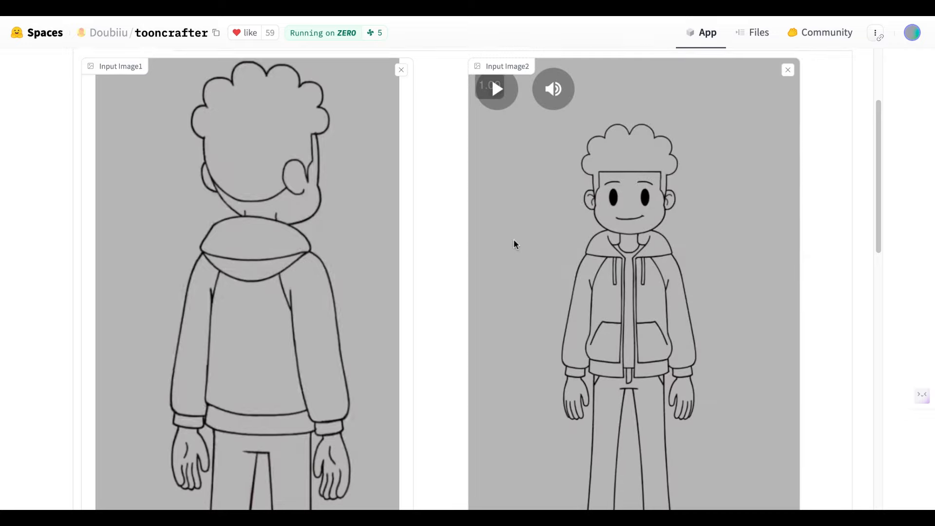
Try to generate a video from the two hoodie-character drawings with the prompt "an anime scene".
{"action": "scroll", "coordinate": [513, 244], "scroll_direction": "down", "scroll_amount": 5}
{"action": "scroll", "coordinate": [355, 246], "scroll_direction": "up", "scroll_amount": 5}
{"action": "scroll", "coordinate": [243, 245], "scroll_direction": "down", "scroll_amount": 11}
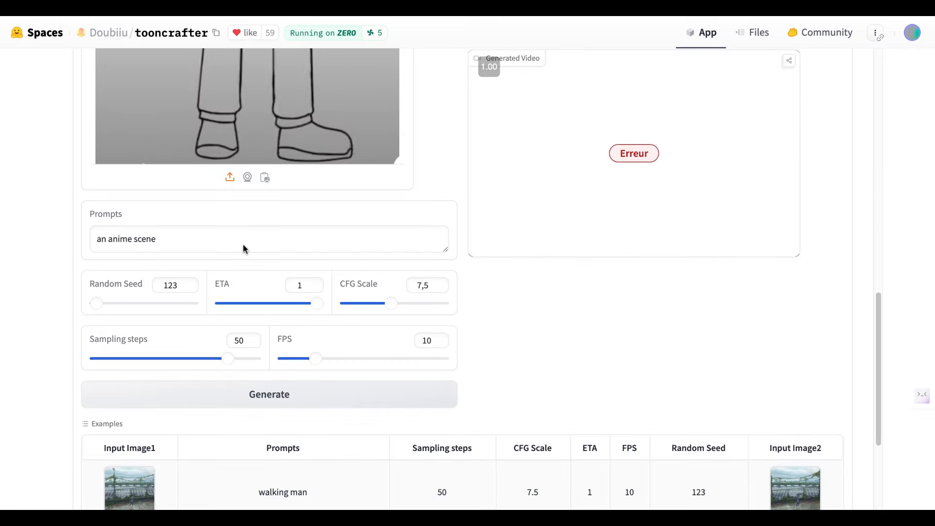
{"action": "triple_click", "coordinate": [160, 242]}
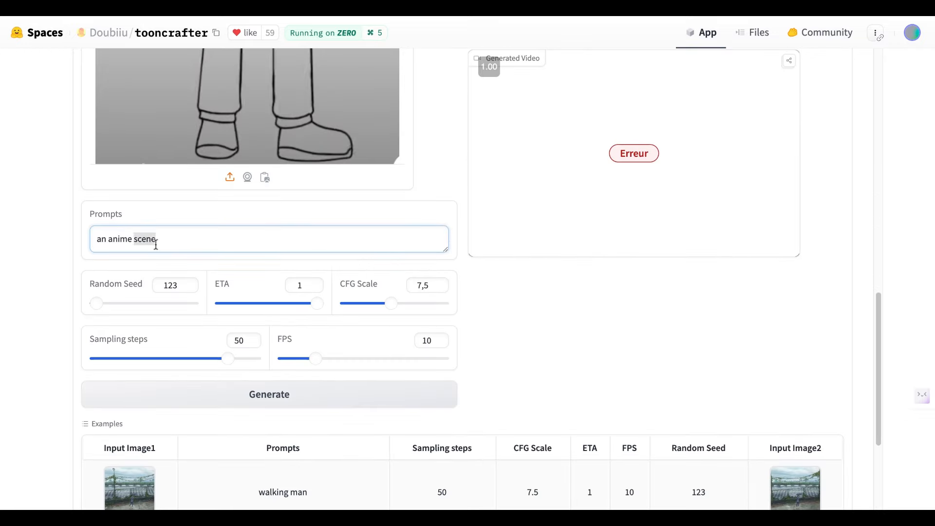
{"action": "triple_click", "coordinate": [160, 242]}
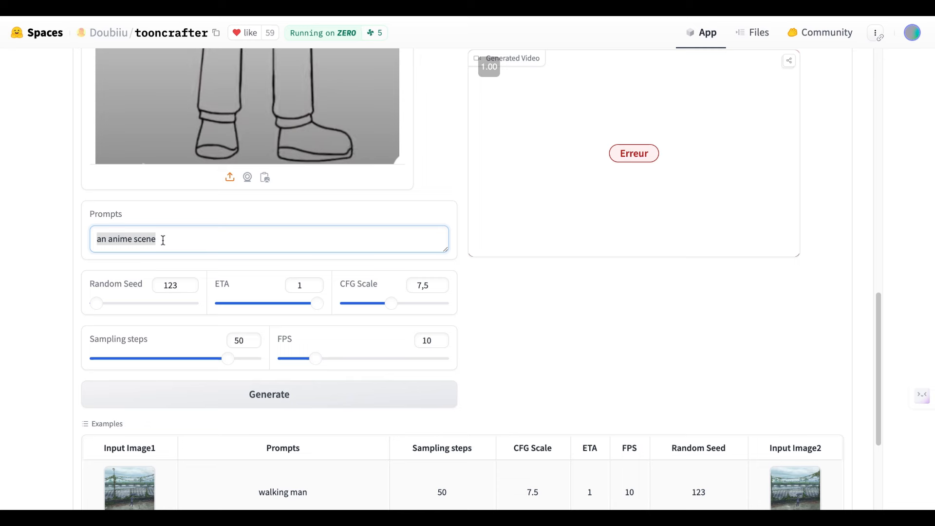
{"action": "scroll", "coordinate": [230, 245], "scroll_direction": "down", "scroll_amount": 2}
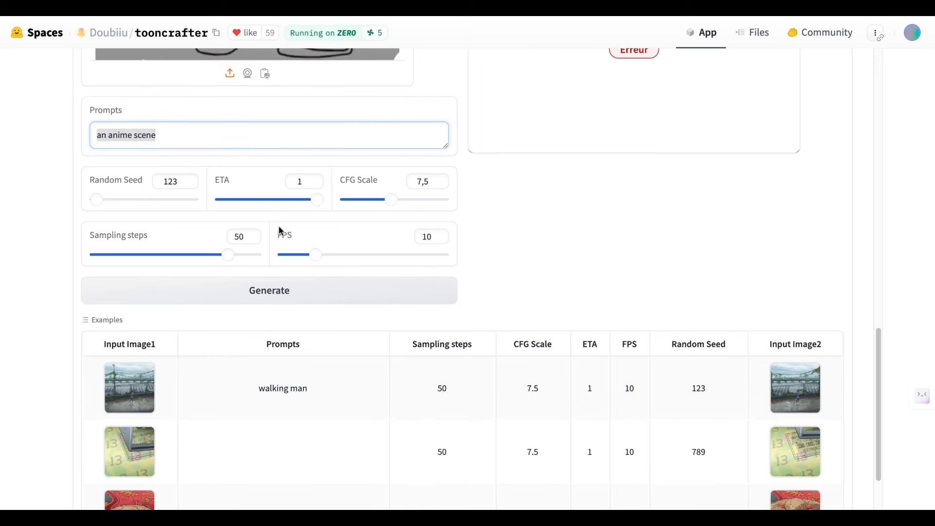
{"action": "left_click", "coordinate": [294, 297]}
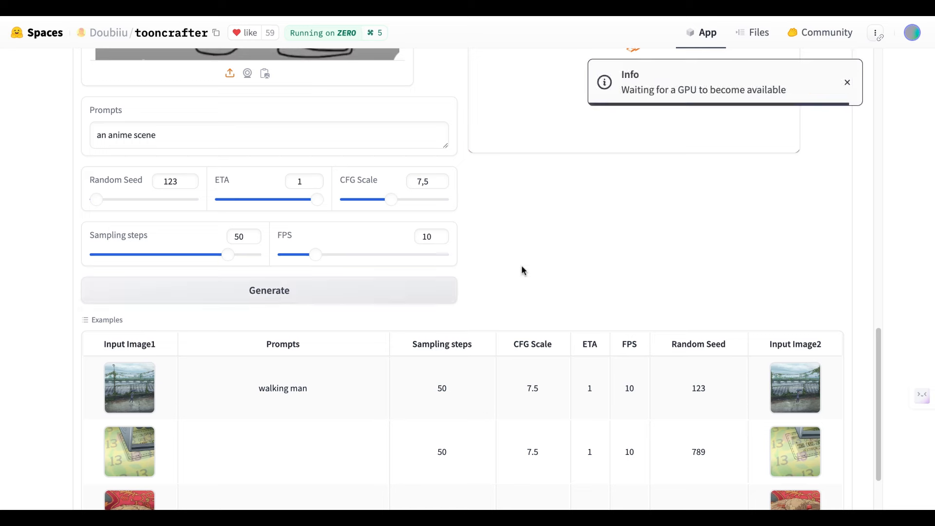
Review the two hoodie-character drawings, the generation settings and the processing progress of their video.
{"action": "scroll", "coordinate": [654, 163], "scroll_direction": "up", "scroll_amount": 8}
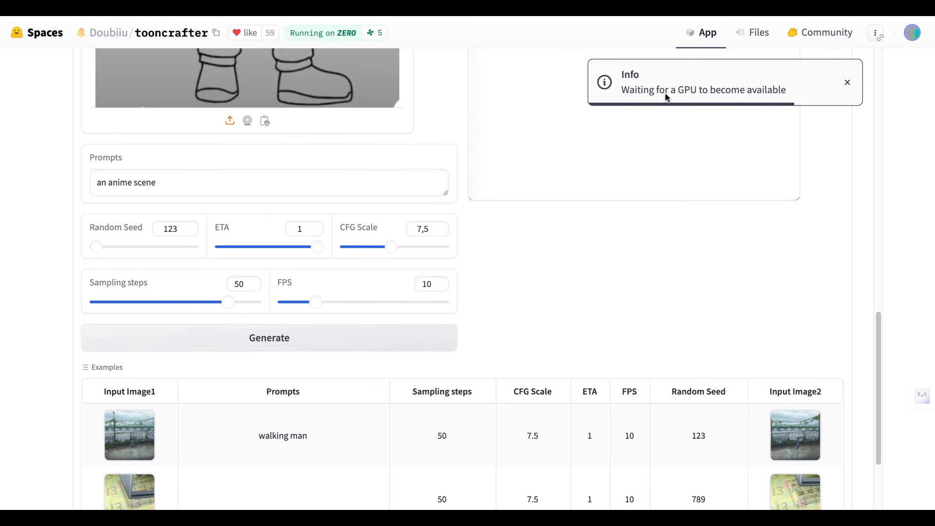
{"action": "scroll", "coordinate": [710, 188], "scroll_direction": "up", "scroll_amount": 4}
{"action": "scroll", "coordinate": [825, 193], "scroll_direction": "down", "scroll_amount": 1}
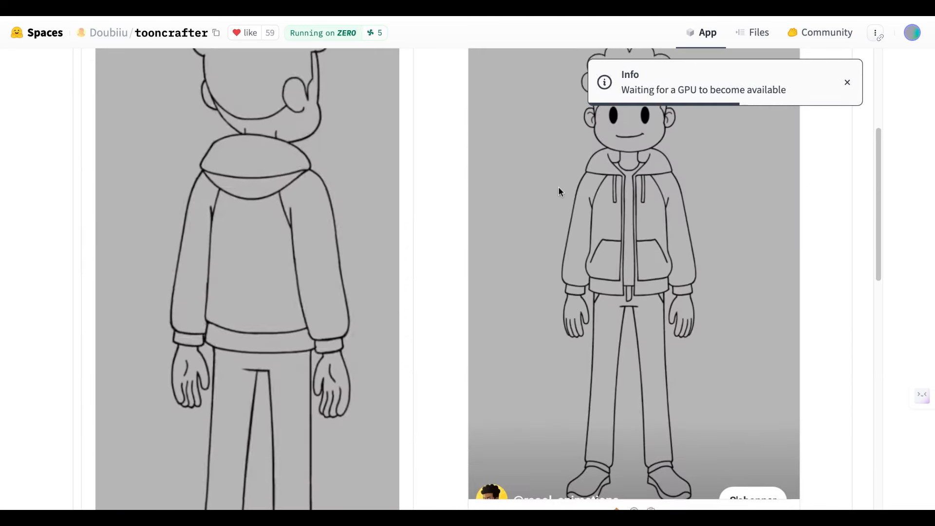
{"action": "scroll", "coordinate": [560, 191], "scroll_direction": "down", "scroll_amount": 1}
{"action": "scroll", "coordinate": [557, 186], "scroll_direction": "down", "scroll_amount": 4}
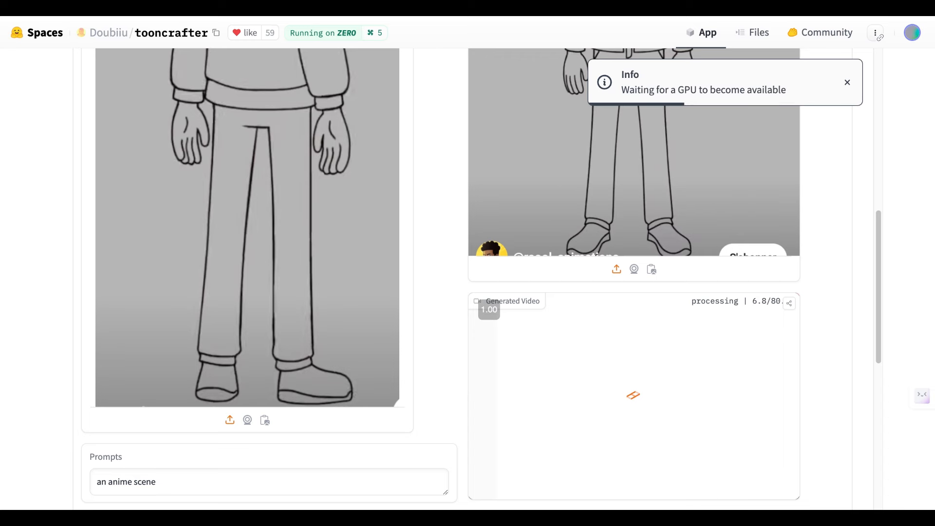
{"action": "scroll", "coordinate": [272, 239], "scroll_direction": "up", "scroll_amount": 2}
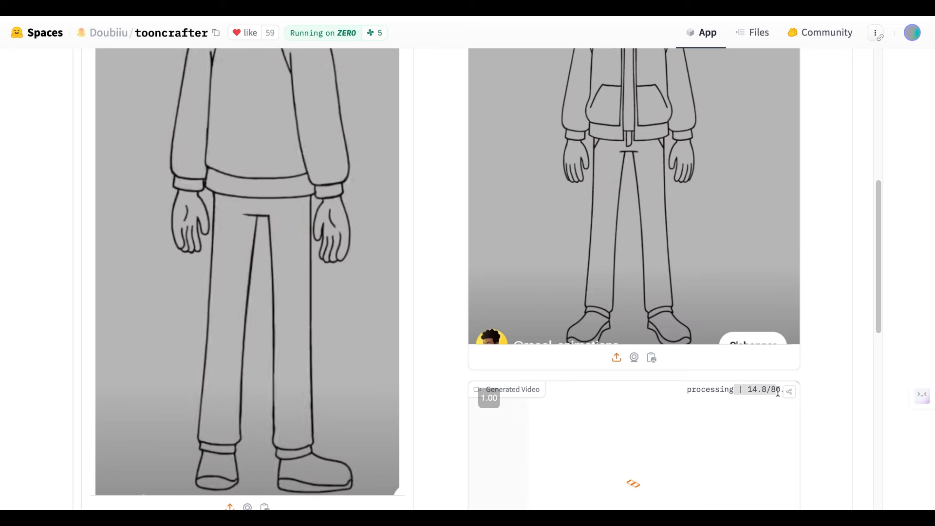
{"action": "scroll", "coordinate": [245, 235], "scroll_direction": "down", "scroll_amount": 1}
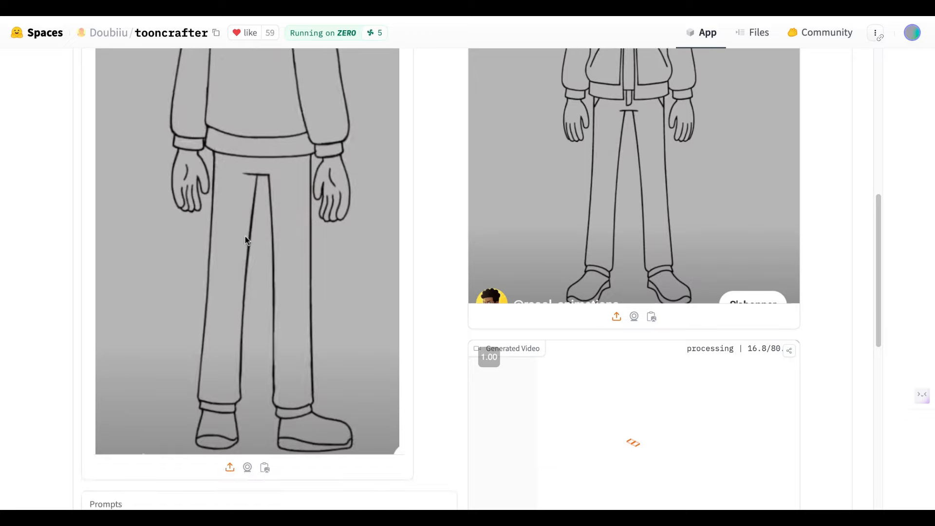
{"action": "scroll", "coordinate": [245, 235], "scroll_direction": "down", "scroll_amount": 4}
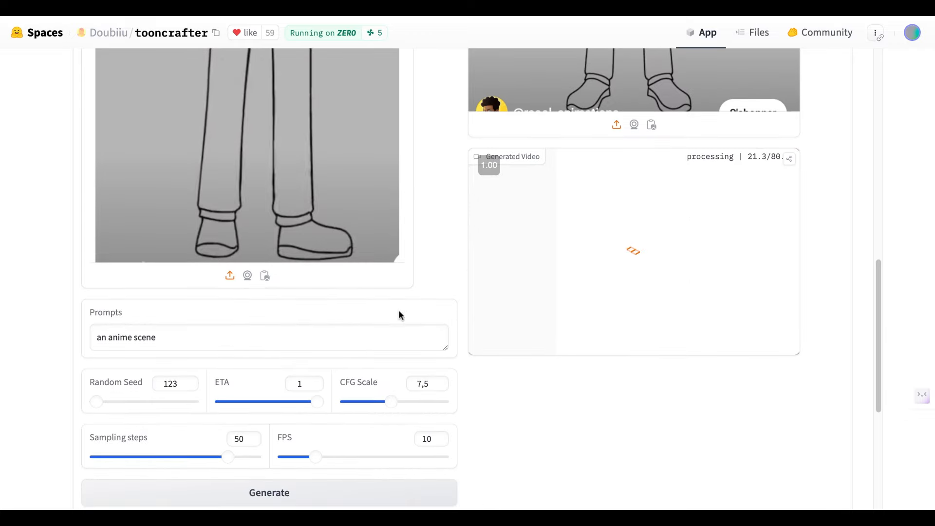
{"action": "scroll", "coordinate": [263, 303], "scroll_direction": "down", "scroll_amount": 6}
{"action": "scroll", "coordinate": [209, 155], "scroll_direction": "up", "scroll_amount": 1}
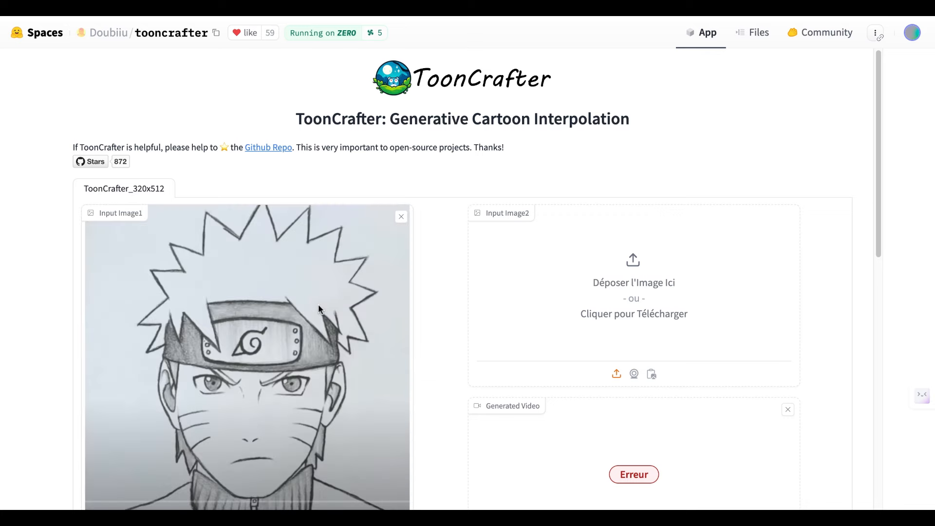
Upload the pencil drawing of the grinning ninja with the headband as Input Image2.
{"action": "scroll", "coordinate": [319, 306], "scroll_direction": "down", "scroll_amount": 2}
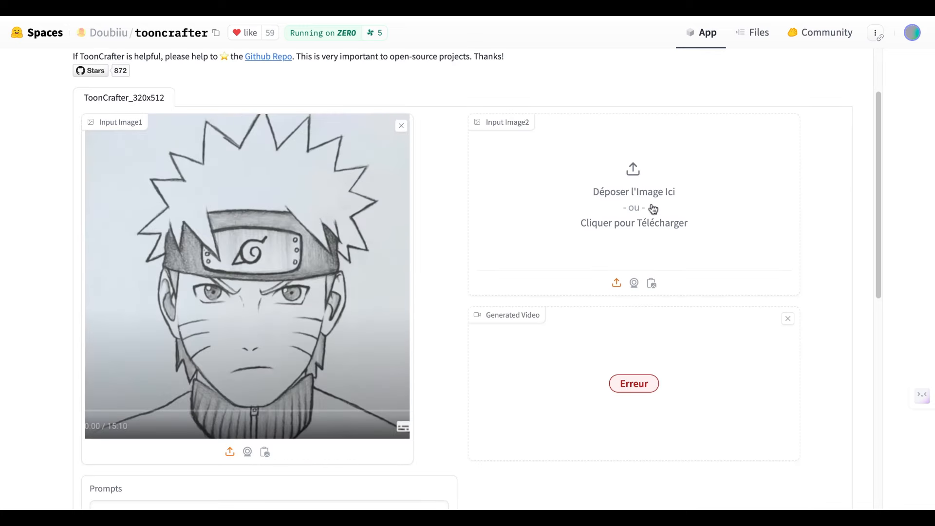
{"action": "left_click", "coordinate": [636, 170]}
{"action": "double_click", "coordinate": [307, 336]}
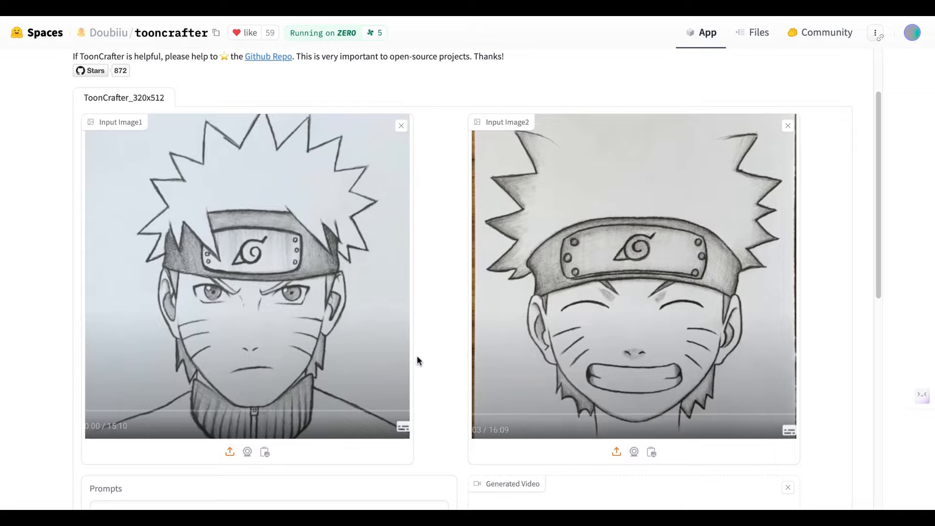
Try to generate a video from the serious and grinning ninja drawings without a prompt, using random seed 123 and 50 sampling steps.
{"action": "scroll", "coordinate": [468, 349], "scroll_direction": "down", "scroll_amount": 7}
{"action": "scroll", "coordinate": [467, 349], "scroll_direction": "up", "scroll_amount": 5}
{"action": "scroll", "coordinate": [467, 350], "scroll_direction": "down", "scroll_amount": 5}
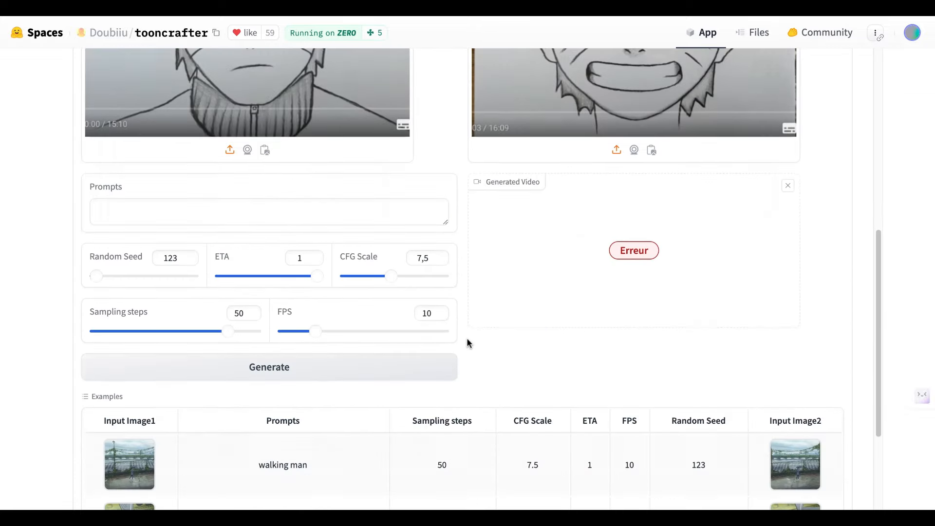
{"action": "left_click", "coordinate": [293, 369]}
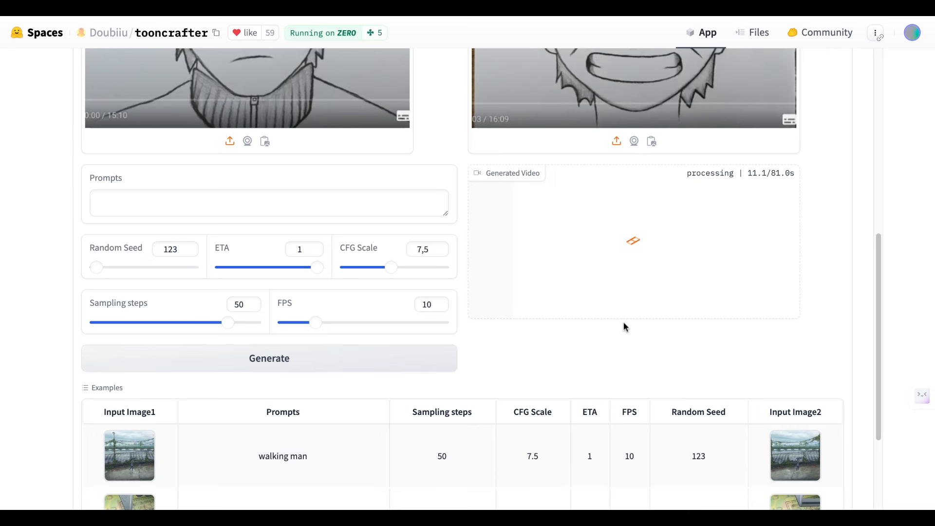
Compare the two ninja drawings, monitor the video's processing time, and read the notification about its generation.
{"action": "scroll", "coordinate": [643, 302], "scroll_direction": "up", "scroll_amount": 2}
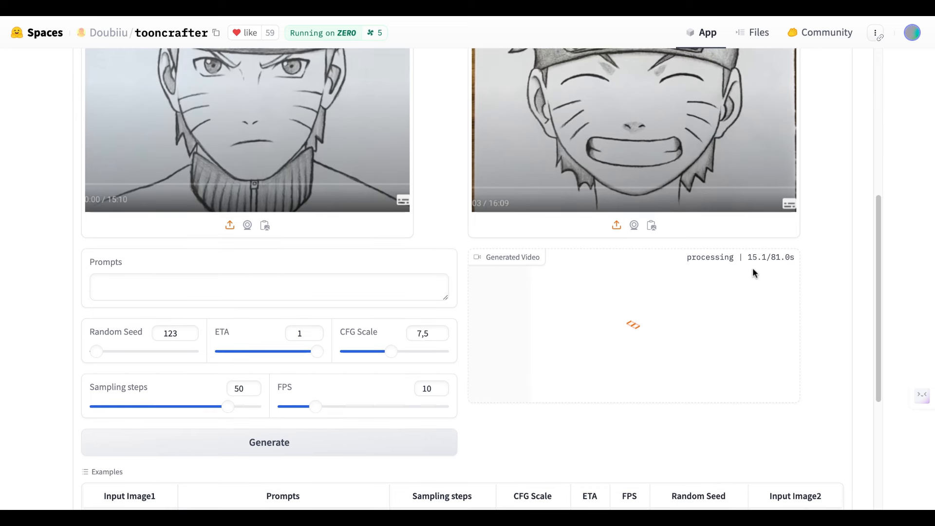
{"action": "scroll", "coordinate": [752, 269], "scroll_direction": "up", "scroll_amount": 3}
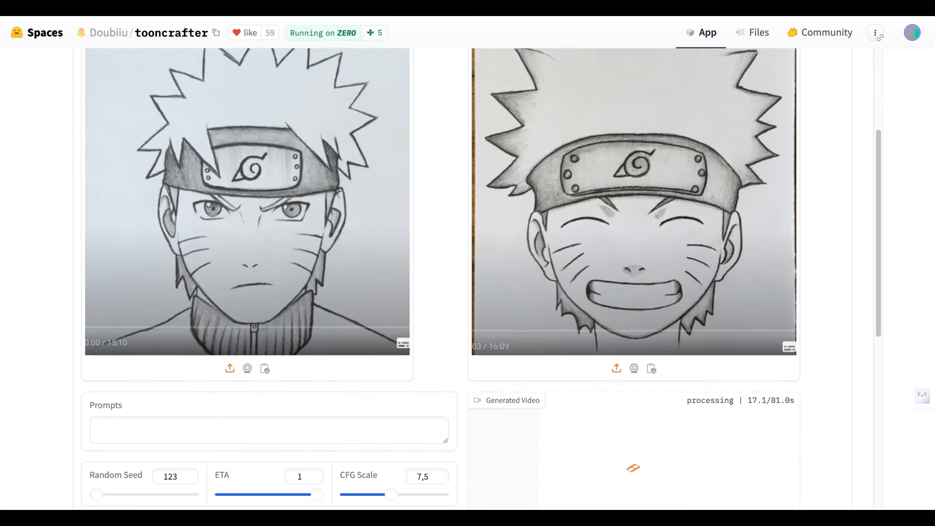
{"action": "scroll", "coordinate": [752, 269], "scroll_direction": "up", "scroll_amount": 3}
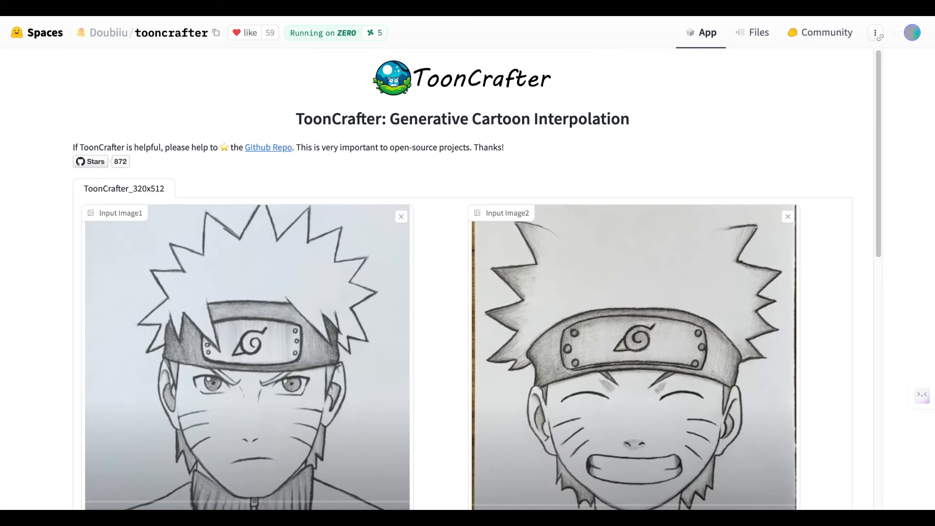
{"action": "scroll", "coordinate": [762, 423], "scroll_direction": "down", "scroll_amount": 4}
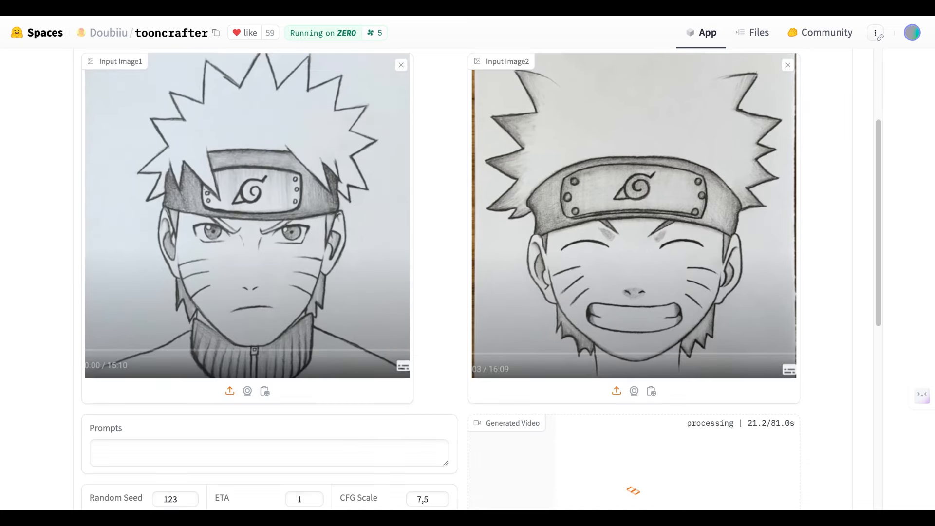
{"action": "scroll", "coordinate": [762, 422], "scroll_direction": "down", "scroll_amount": 3}
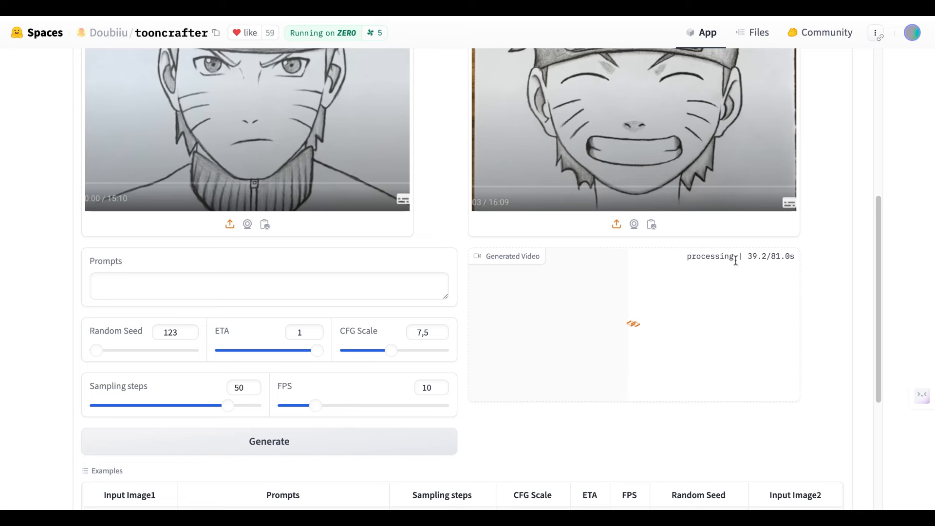
{"action": "left_click_drag", "start_coordinate": [705, 258], "coordinate": [776, 258]}
{"action": "left_click", "coordinate": [823, 265]}
{"action": "scroll", "coordinate": [701, 294], "scroll_direction": "down", "scroll_amount": 5}
{"action": "scroll", "coordinate": [701, 293], "scroll_direction": "up", "scroll_amount": 11}
{"action": "scroll", "coordinate": [701, 293], "scroll_direction": "down", "scroll_amount": 6}
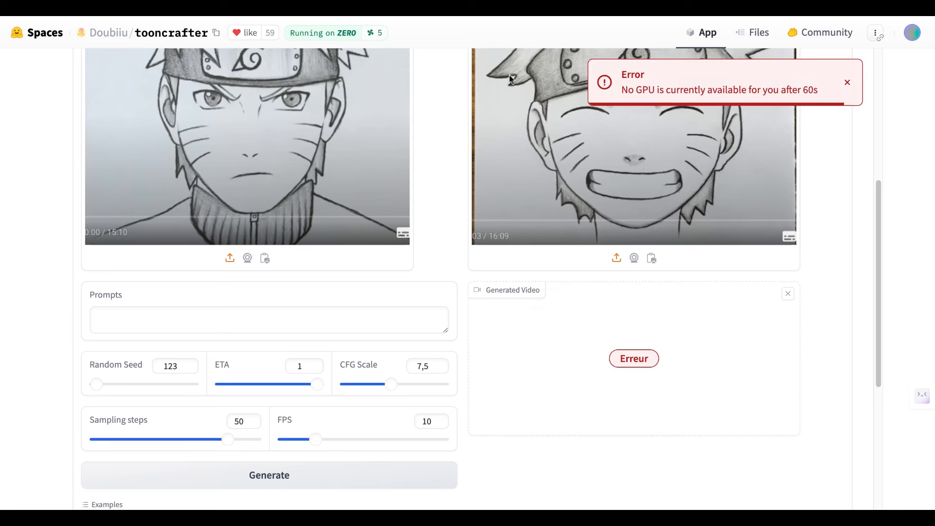
{"action": "triple_click", "coordinate": [707, 90]}
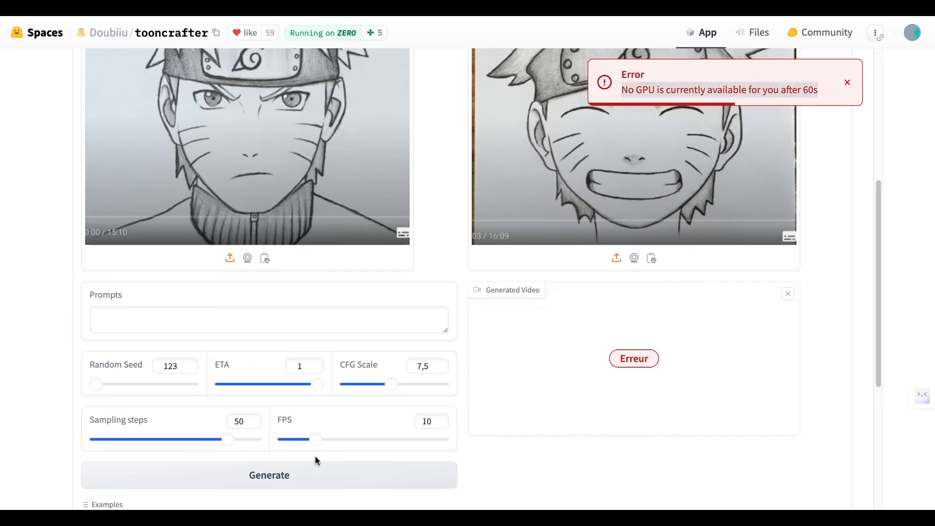
Run the generation again for the two ninja drawings with the prompt left empty, and check its progress.
{"action": "left_click", "coordinate": [298, 491]}
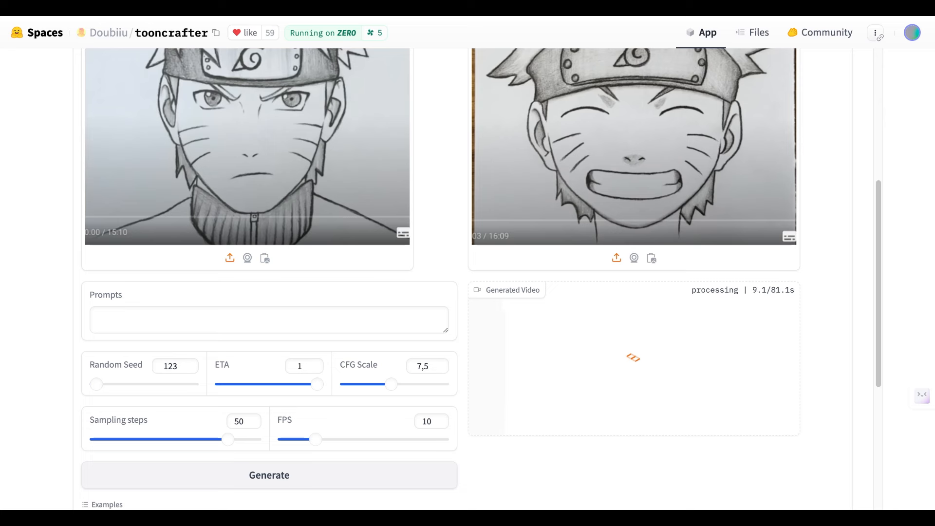
{"action": "scroll", "coordinate": [627, 182], "scroll_direction": "up", "scroll_amount": 1}
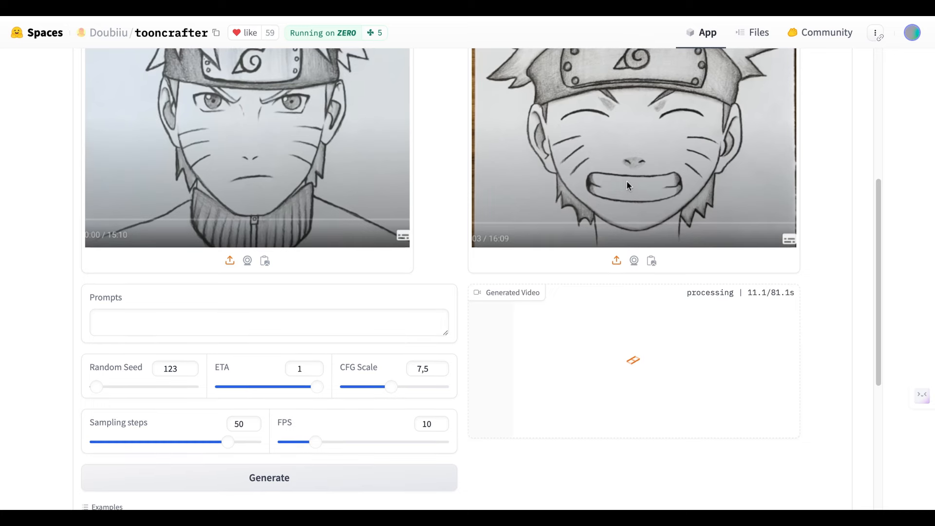
{"action": "scroll", "coordinate": [627, 185], "scroll_direction": "up", "scroll_amount": 4}
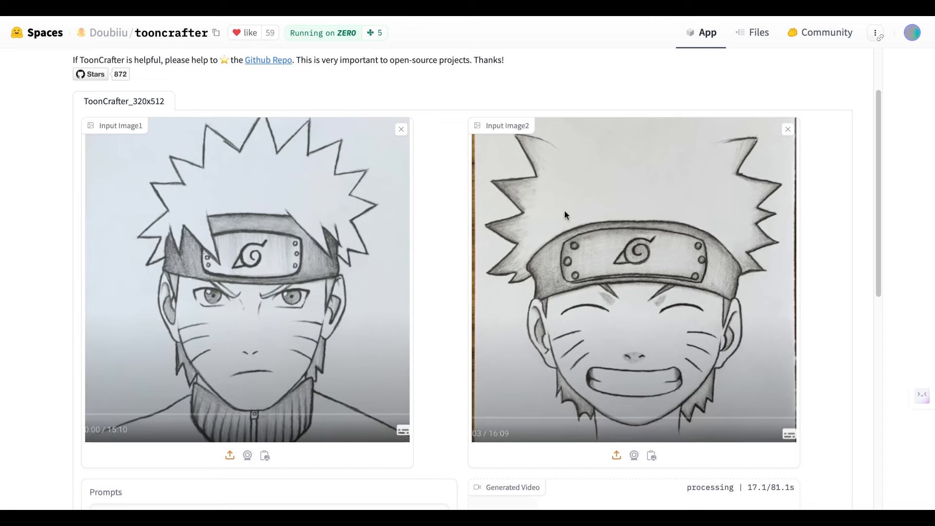
{"action": "scroll", "coordinate": [570, 233], "scroll_direction": "down", "scroll_amount": 6}
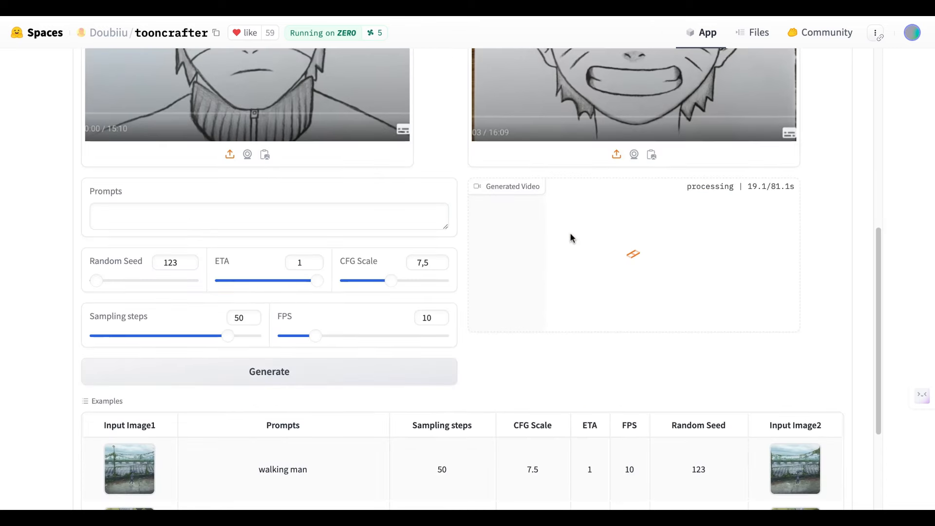
Review the two ninja drawings, the generation settings and the examples while monitoring the video's processing progress.
{"action": "scroll", "coordinate": [571, 233], "scroll_direction": "up", "scroll_amount": 10}
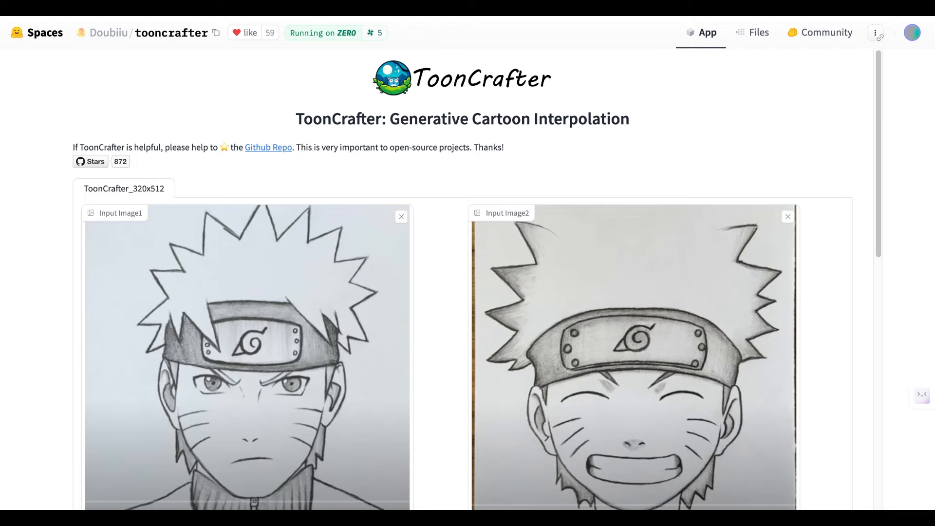
{"action": "scroll", "coordinate": [463, 279], "scroll_direction": "down", "scroll_amount": 11}
{"action": "scroll", "coordinate": [467, 279], "scroll_direction": "up", "scroll_amount": 1}
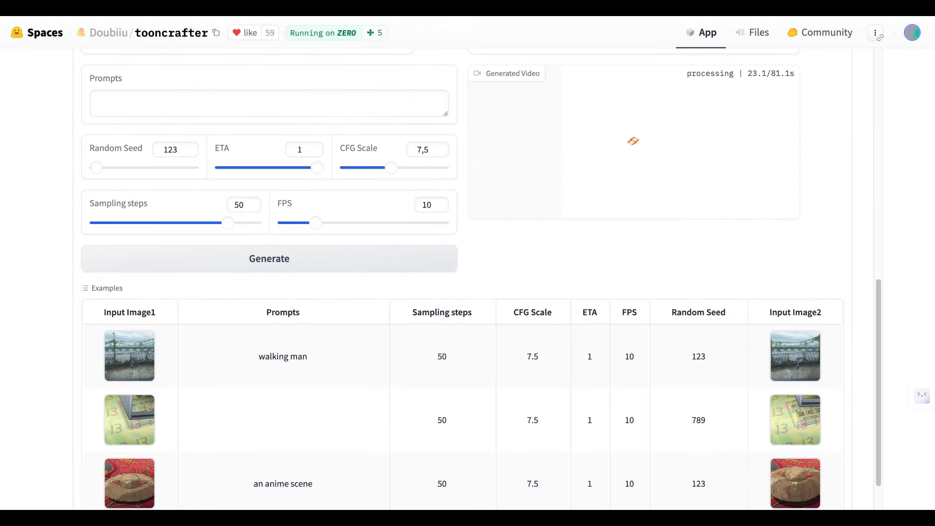
{"action": "scroll", "coordinate": [467, 279], "scroll_direction": "up", "scroll_amount": 4}
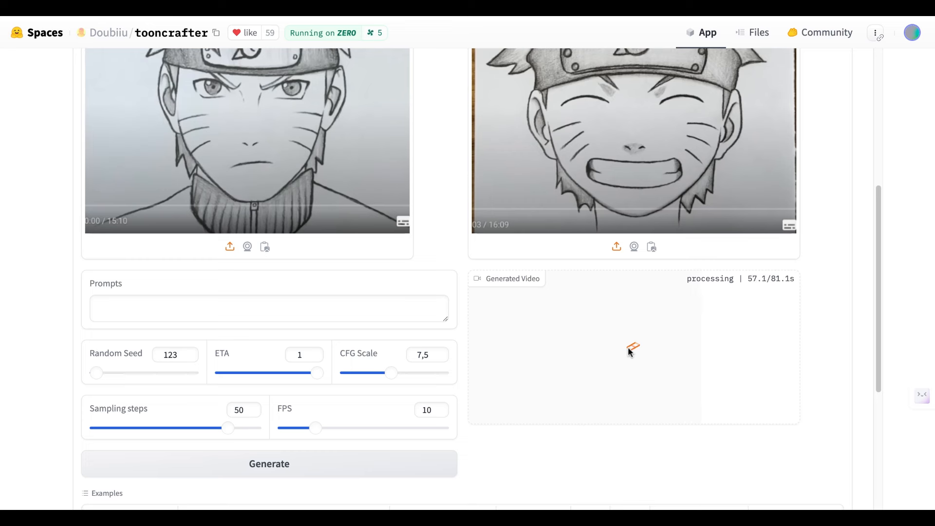
{"action": "scroll", "coordinate": [623, 332], "scroll_direction": "down", "scroll_amount": 5}
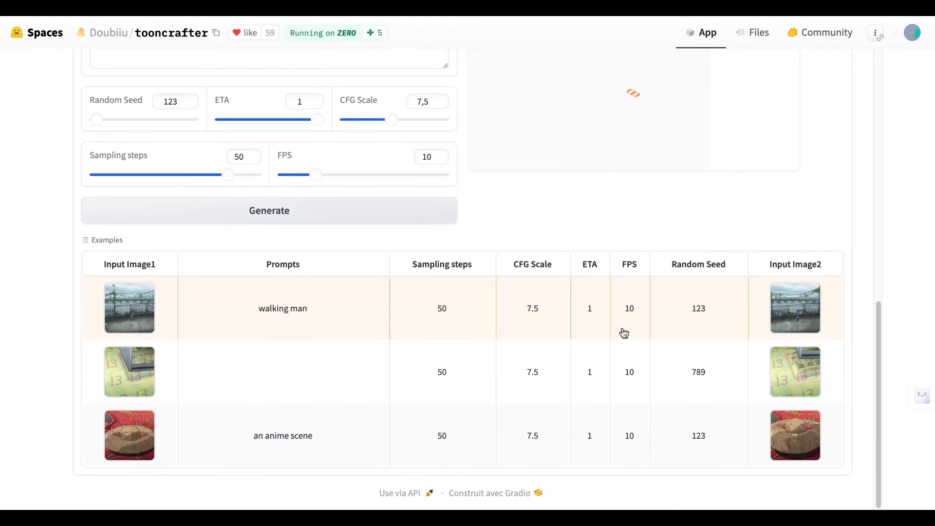
Check the two ninja input drawings against the finished generated video, and replay it from the start.
{"action": "left_click", "coordinate": [483, 285]}
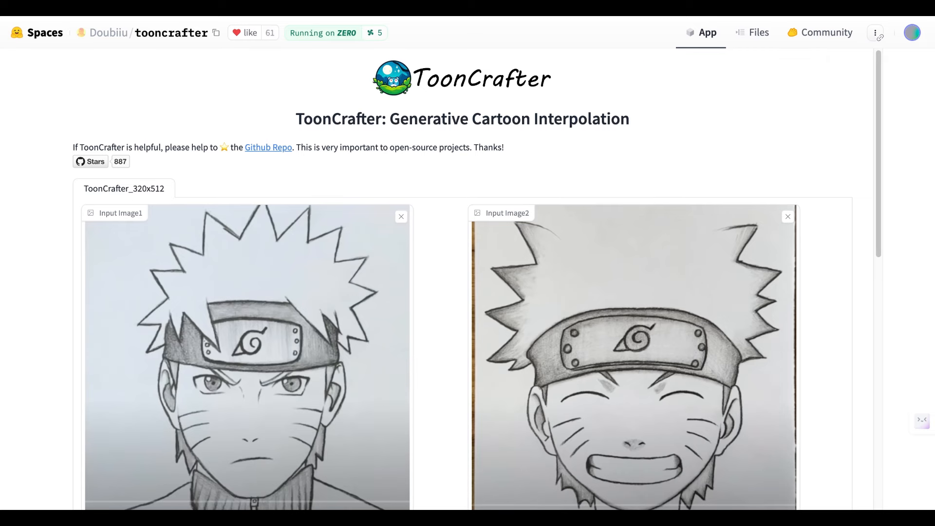
{"action": "scroll", "coordinate": [536, 183], "scroll_direction": "down", "scroll_amount": 6}
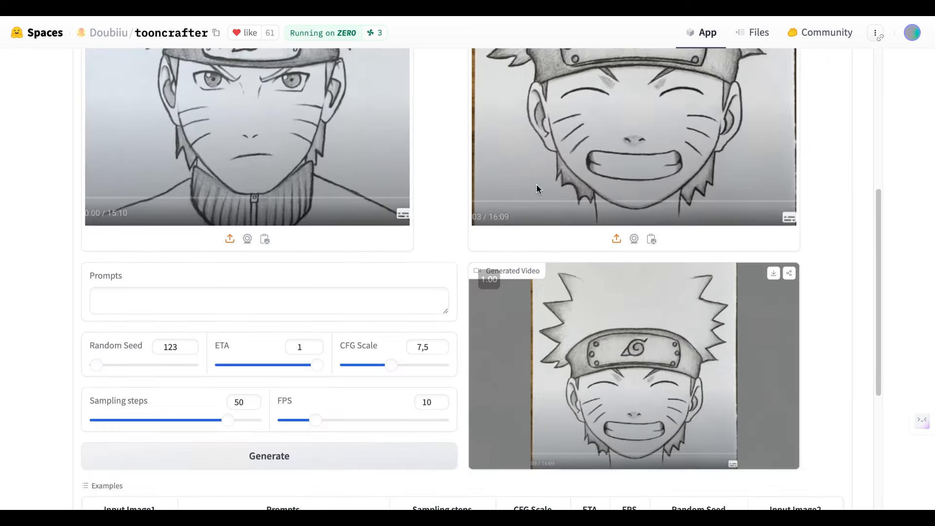
{"action": "scroll", "coordinate": [481, 191], "scroll_direction": "down", "scroll_amount": 4}
{"action": "mouse_move", "coordinate": [579, 212]}
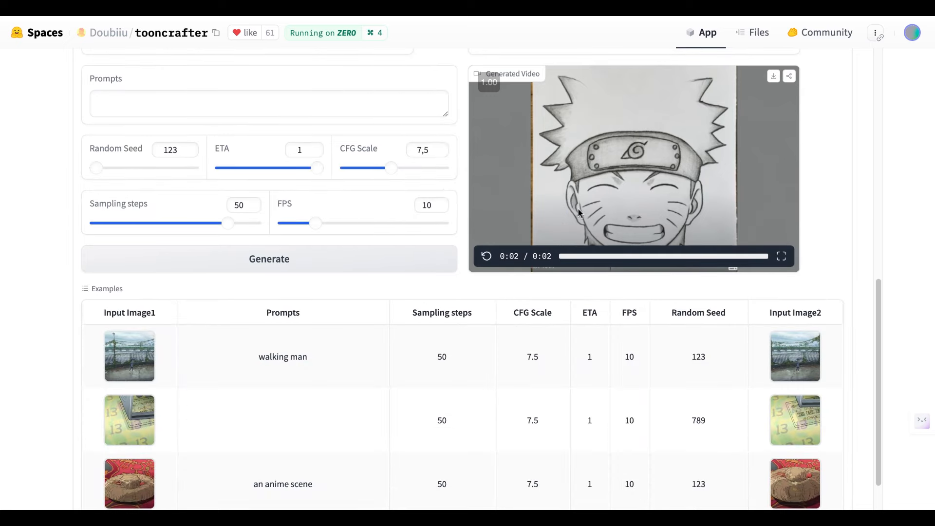
{"action": "left_click", "coordinate": [487, 256]}
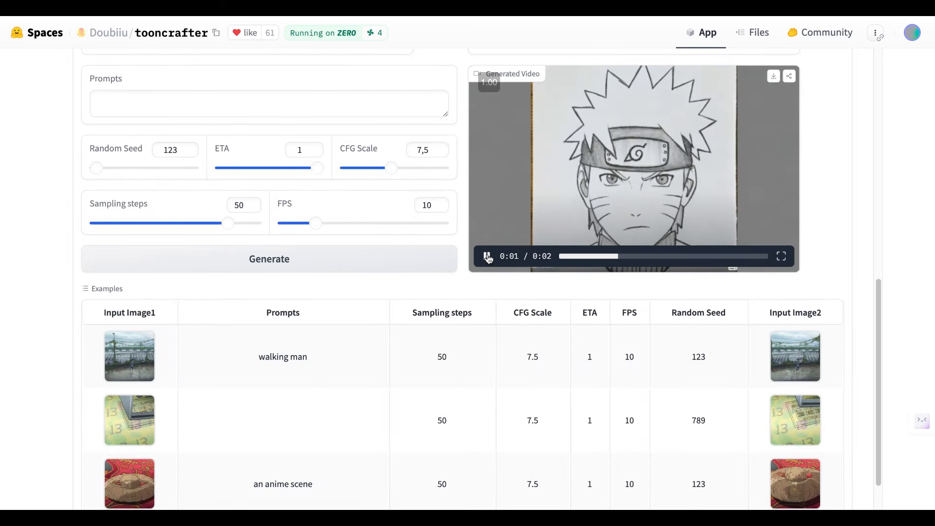